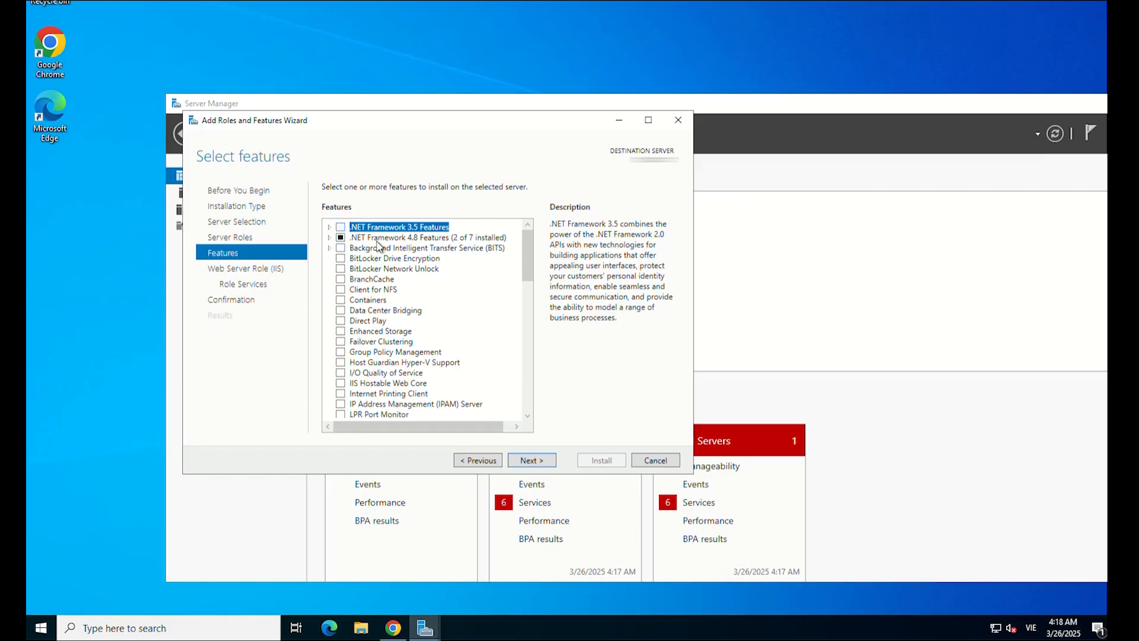
Keep the .NET Framework 3.5 features and add CGI under Application Development role services.
{"action": "left_click", "coordinate": [537, 461]}
{"action": "left_click", "coordinate": [537, 461]}
{"action": "scroll", "coordinate": [451, 379], "scroll_direction": "down", "scroll_amount": 6}
{"action": "scroll", "coordinate": [451, 380], "scroll_direction": "down", "scroll_amount": 4}
{"action": "left_click", "coordinate": [343, 331]}
{"action": "left_click", "coordinate": [371, 377]}
Install the IIS role with the .NET Framework 3.5 features and close the wizard.
{"action": "left_click", "coordinate": [545, 461]}
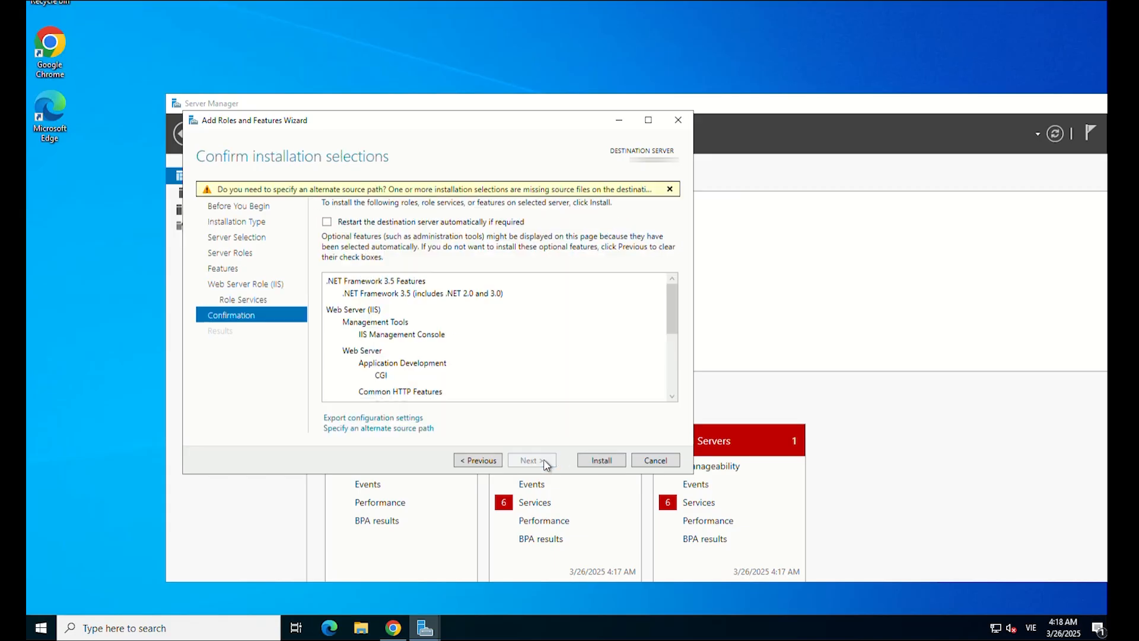
{"action": "left_click", "coordinate": [603, 461]}
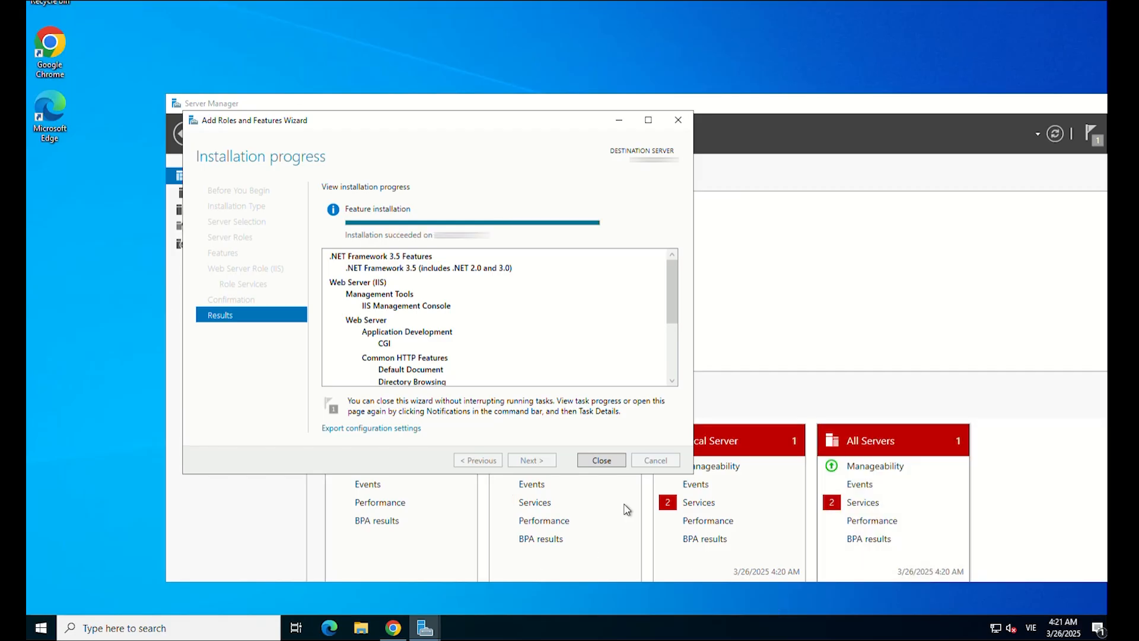
{"action": "left_click", "coordinate": [611, 469]}
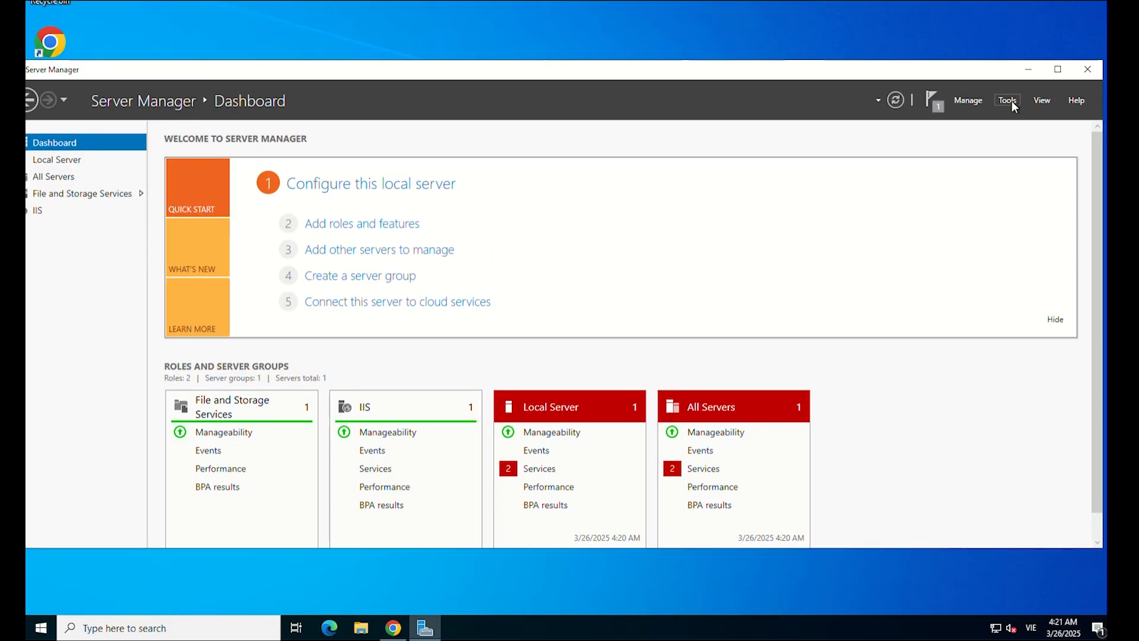
{"action": "left_click", "coordinate": [1012, 101]}
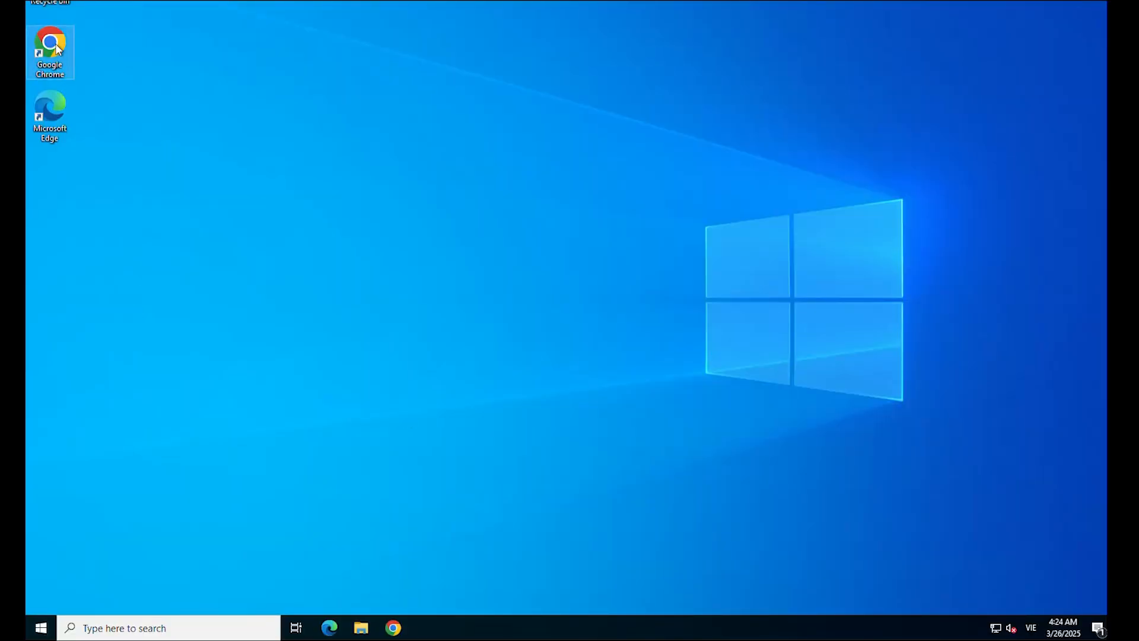
In Chrome, load windows.php.net/download and download the VS16 x64 Non Thread Safe PHP zip.
{"action": "left_click", "coordinate": [392, 629]}
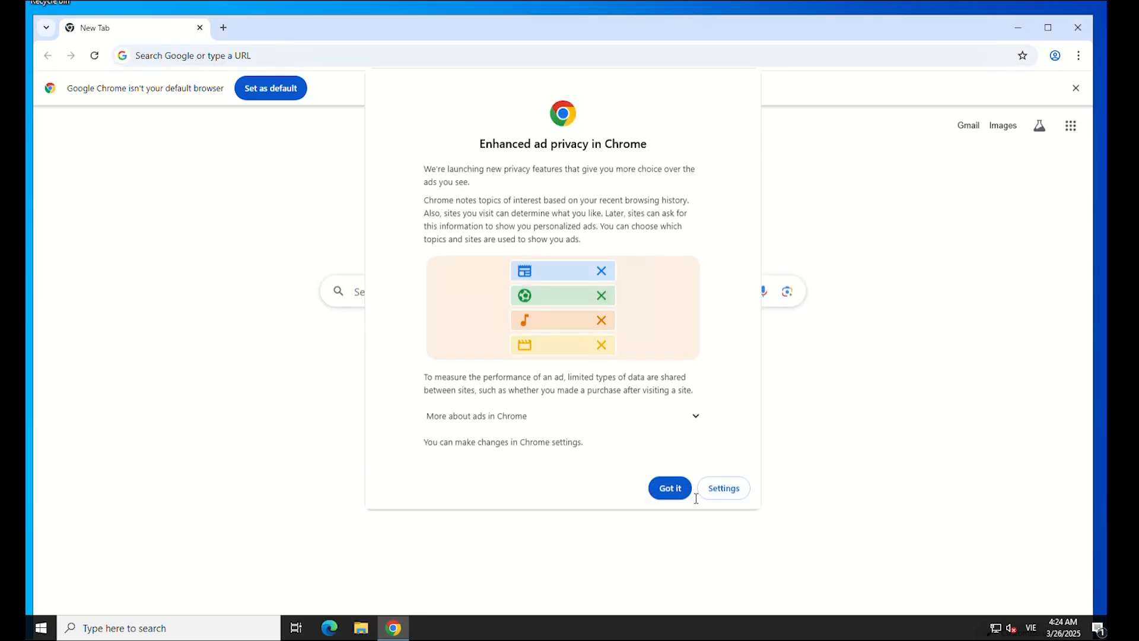
{"action": "left_click", "coordinate": [682, 492]}
{"action": "type", "text": "https://windows.php.net/download#php-8.3"}
{"action": "key", "text": "Return"}
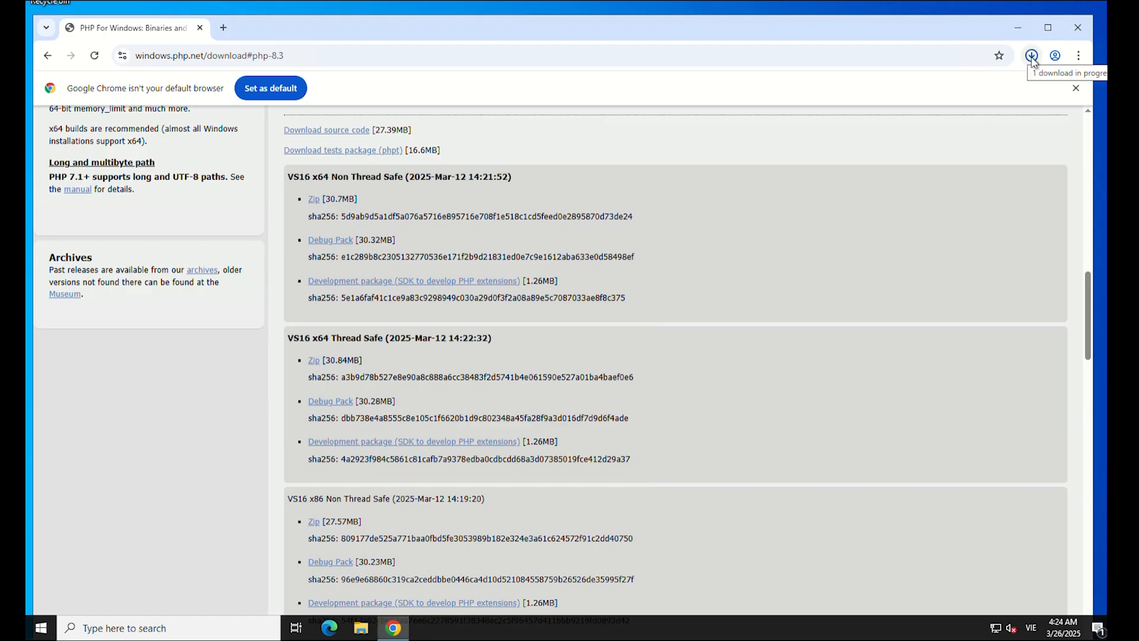
{"action": "left_click", "coordinate": [1033, 56]}
Locate php-8.3.19-nts-Win32-vs16-x64.zip in its download folder and choose Extract All.
{"action": "left_click", "coordinate": [1025, 153]}
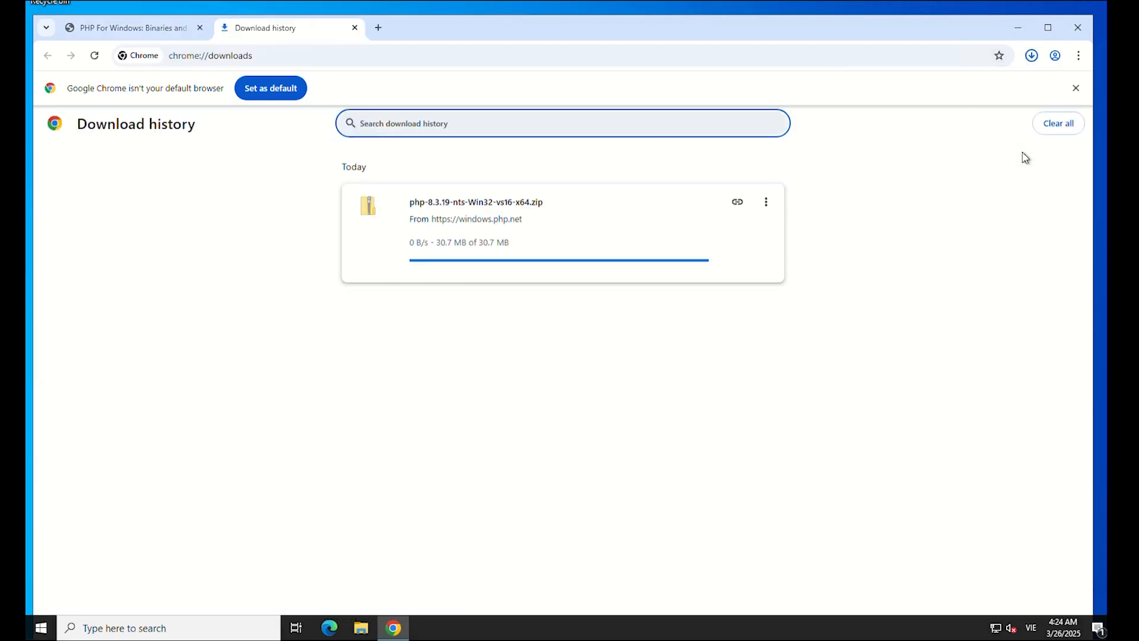
{"action": "left_click", "coordinate": [361, 628]}
{"action": "left_click", "coordinate": [266, 197]}
{"action": "right_click", "coordinate": [394, 192]}
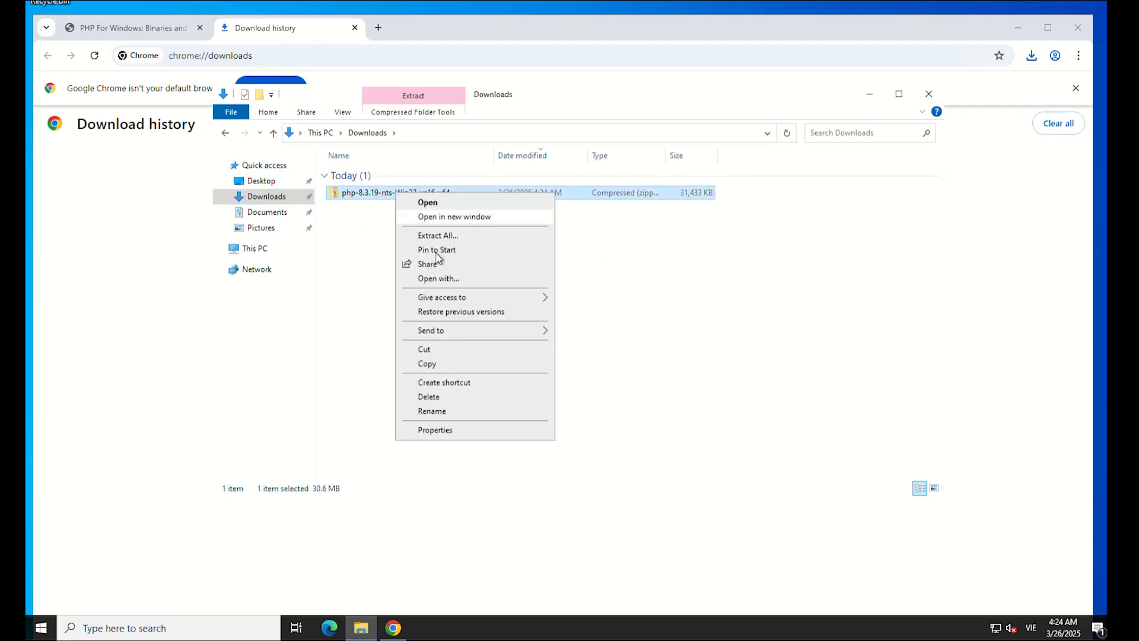
{"action": "left_click", "coordinate": [439, 236]}
Extract the PHP files into C:\PHP and close the Explorer windows.
{"action": "left_click", "coordinate": [727, 240]}
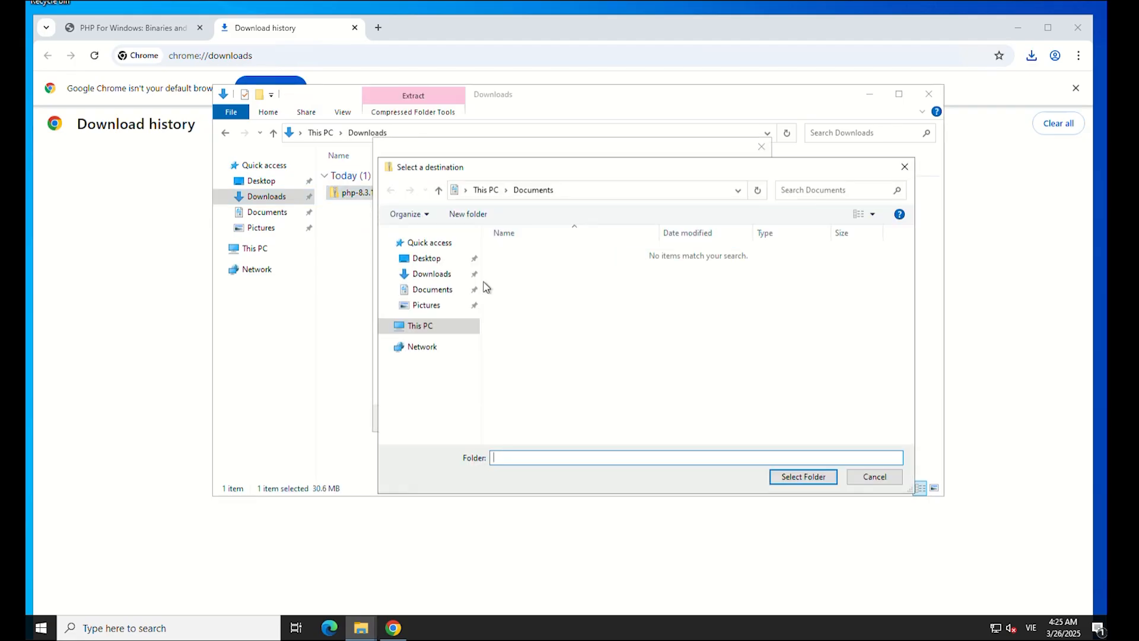
{"action": "left_click", "coordinate": [438, 326]}
{"action": "double_click", "coordinate": [706, 424]}
{"action": "double_click", "coordinate": [515, 279]}
{"action": "left_click", "coordinate": [798, 478]}
{"action": "left_click", "coordinate": [706, 417]}
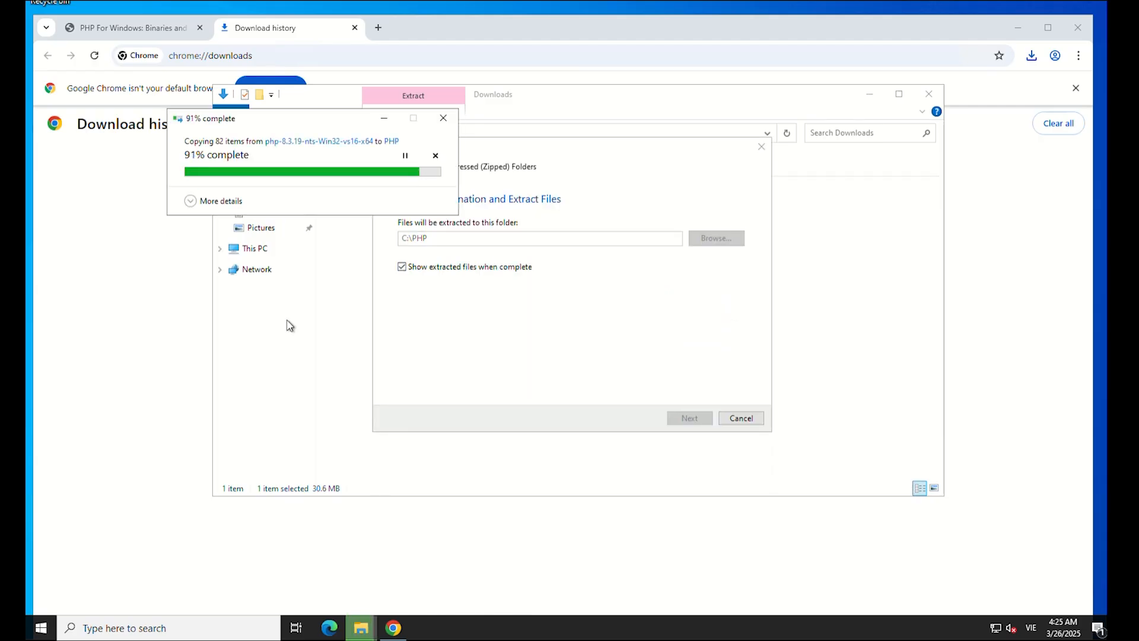
{"action": "left_click", "coordinate": [938, 102]}
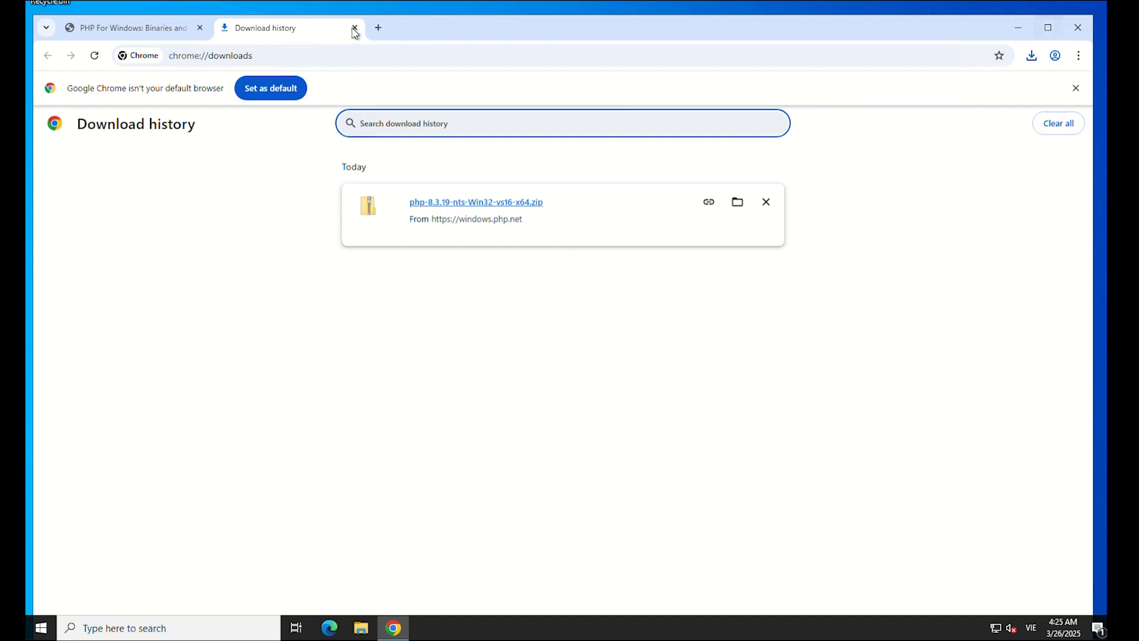
{"action": "left_click", "coordinate": [354, 28]}
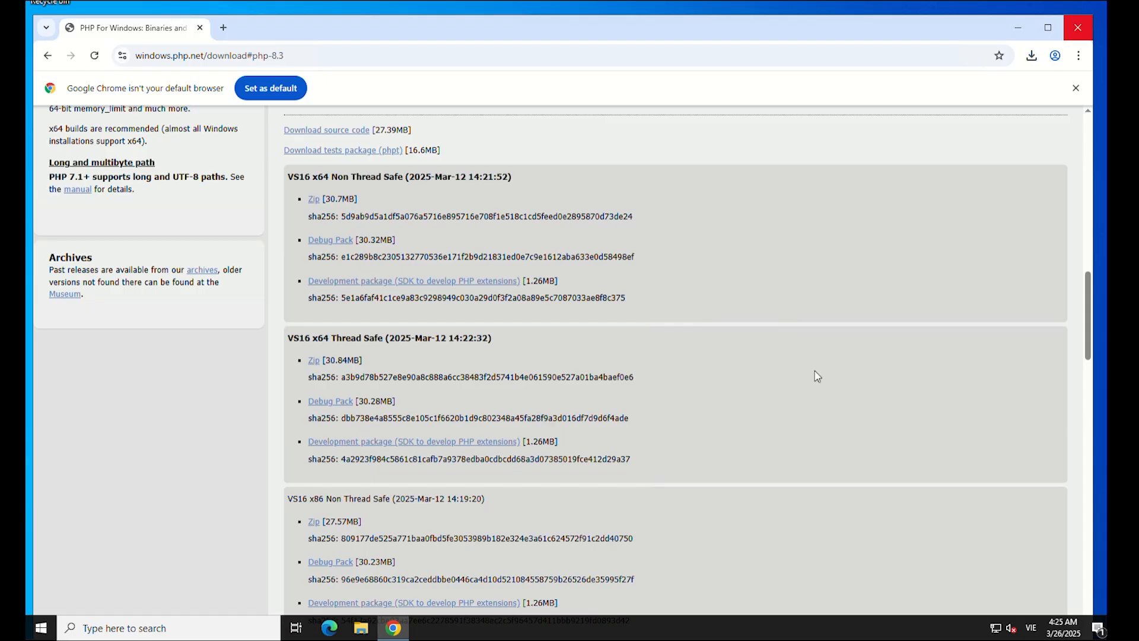
Download PHPManagerForIIS_V1.5.0.msi from the PHPManager 1.5.0 GitHub release page.
{"action": "key", "text": "ctrl+t"}
{"action": "type", "text": "https://github.com/RonaldCarter/PHPManager/releases/tag/V1.5.0"}
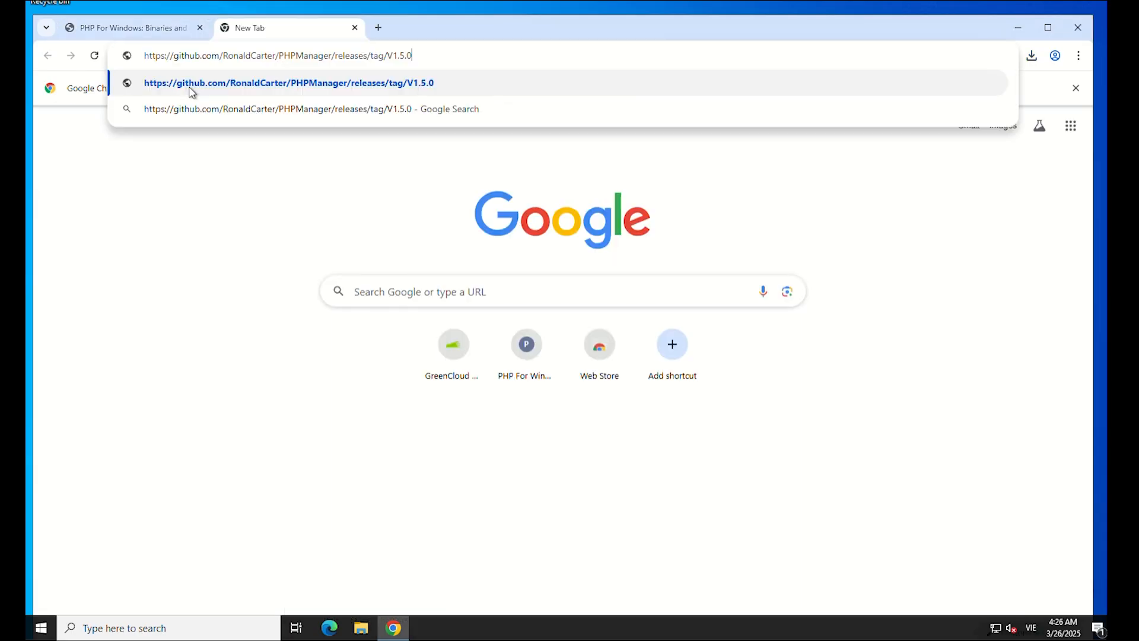
{"action": "key", "text": "Return"}
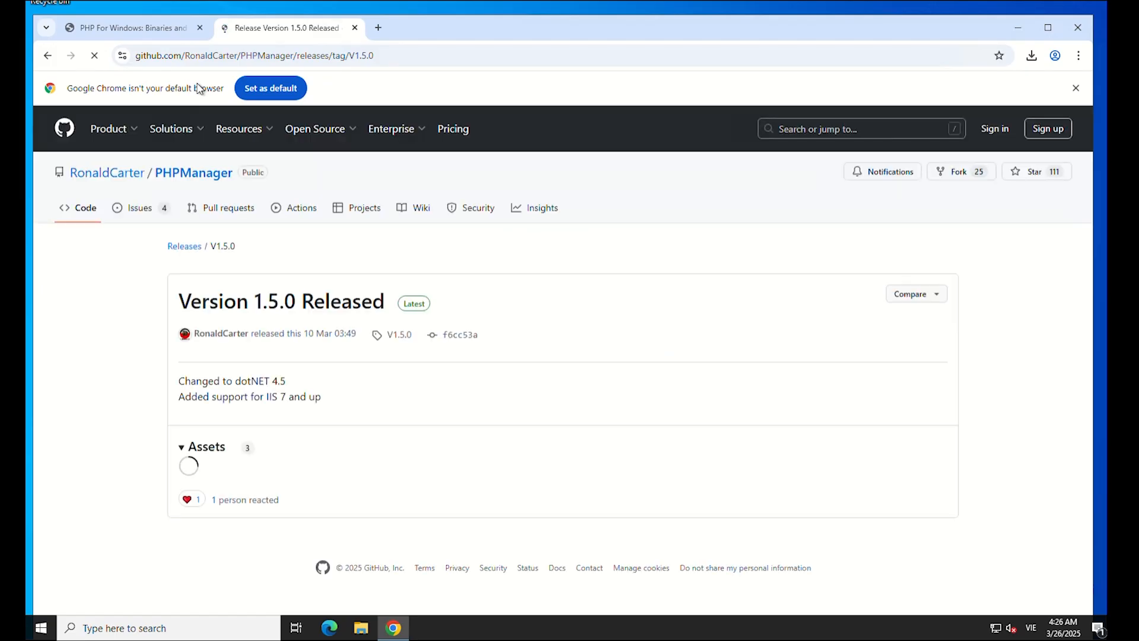
{"action": "left_click", "coordinate": [273, 478]}
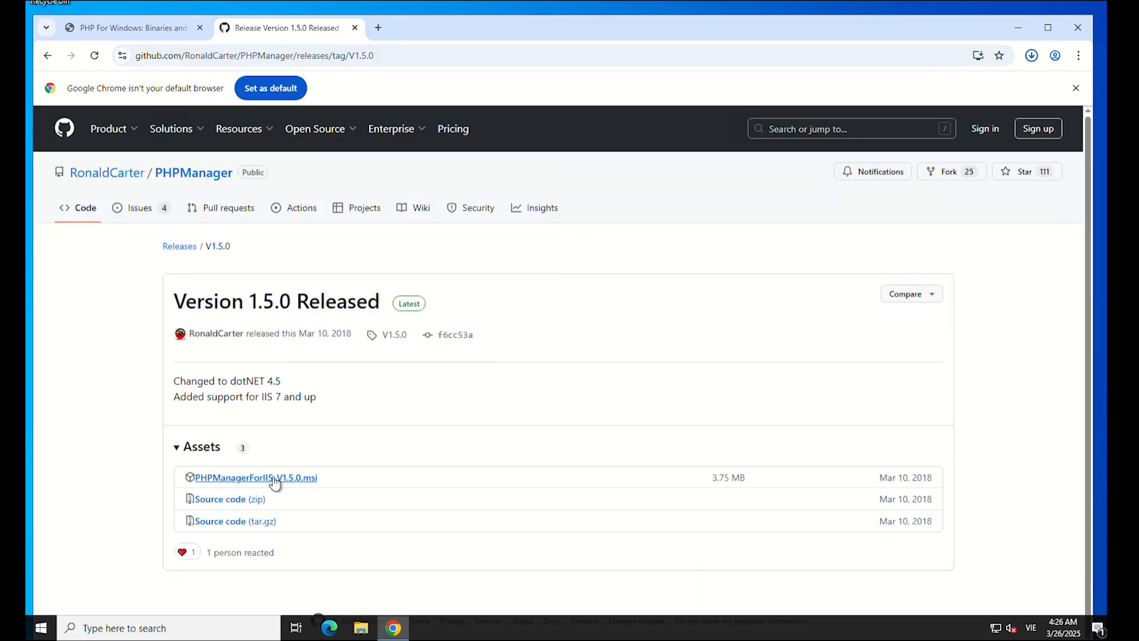
Install PHP Manager for IIS, accepting the MIT license, and finish the installer.
{"action": "left_click", "coordinate": [934, 99]}
{"action": "left_click", "coordinate": [681, 405]}
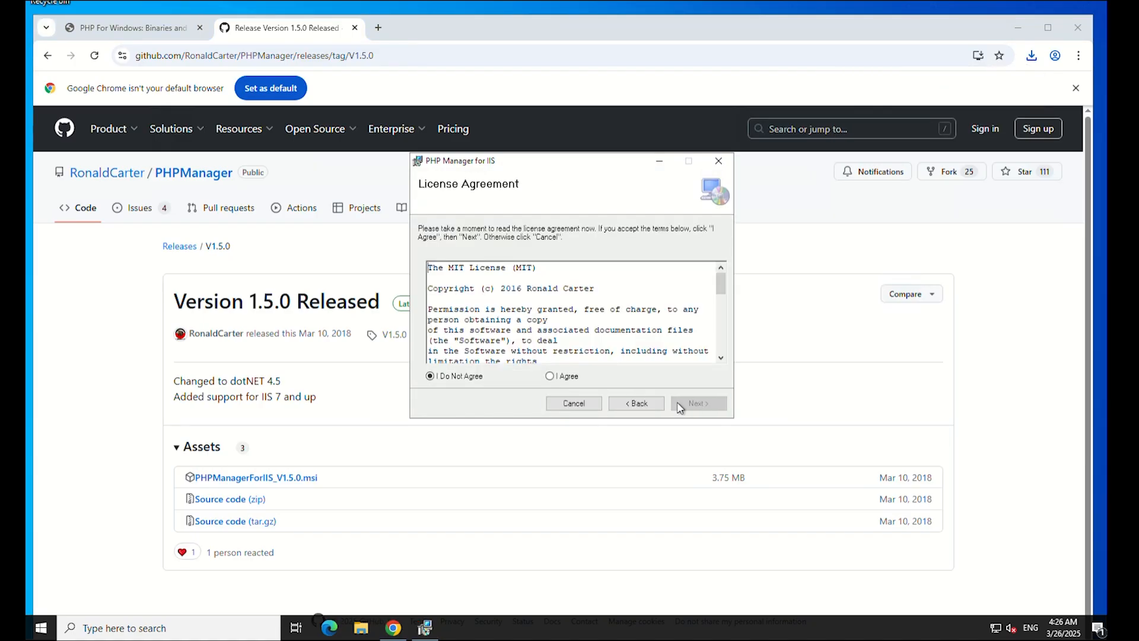
{"action": "left_click", "coordinate": [550, 375]}
{"action": "left_click", "coordinate": [699, 403]}
{"action": "left_click", "coordinate": [698, 403]}
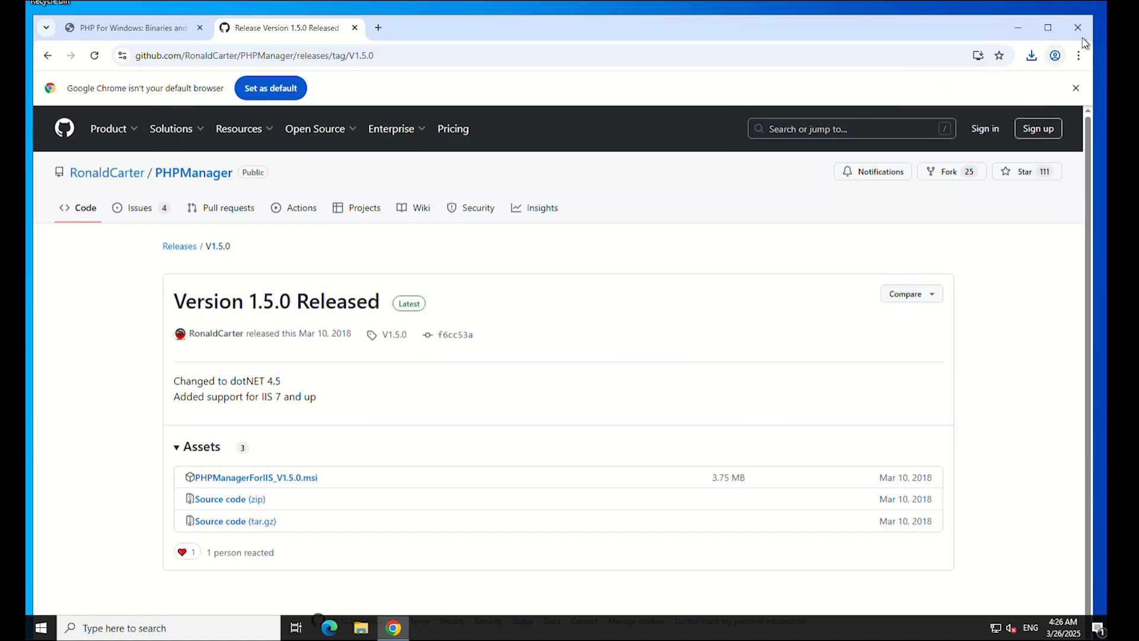
{"action": "left_click", "coordinate": [41, 628]}
Launch IIS Manager and register C:\PHP\php-cgi.exe as a new PHP version in PHP Manager.
{"action": "type", "text": "iis"}
{"action": "key", "text": "Return"}
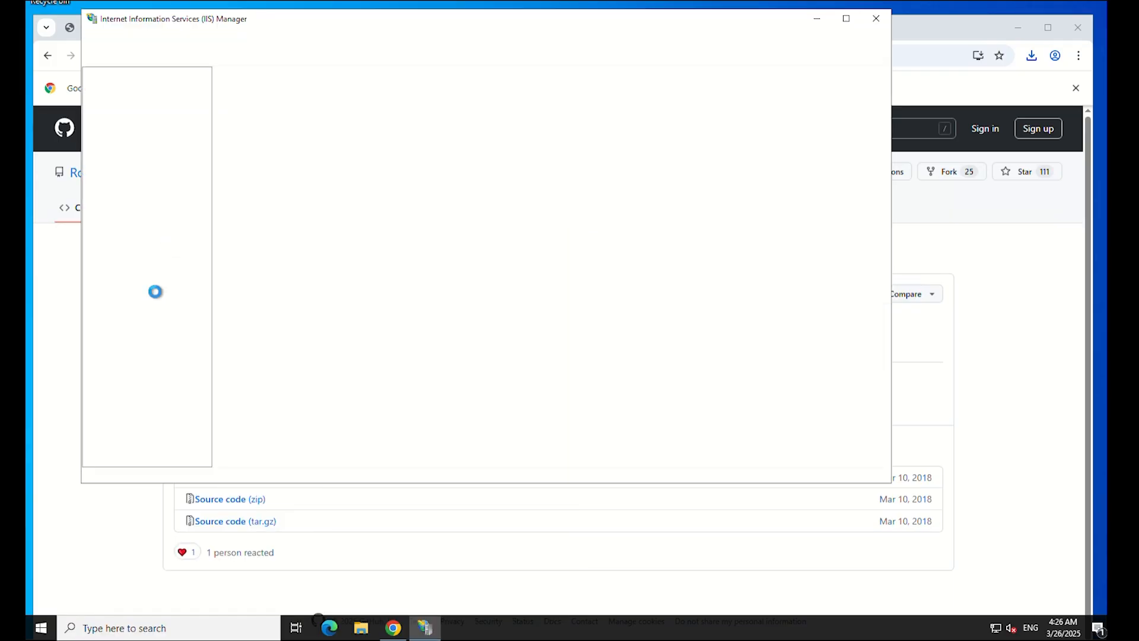
{"action": "left_click", "coordinate": [137, 116]}
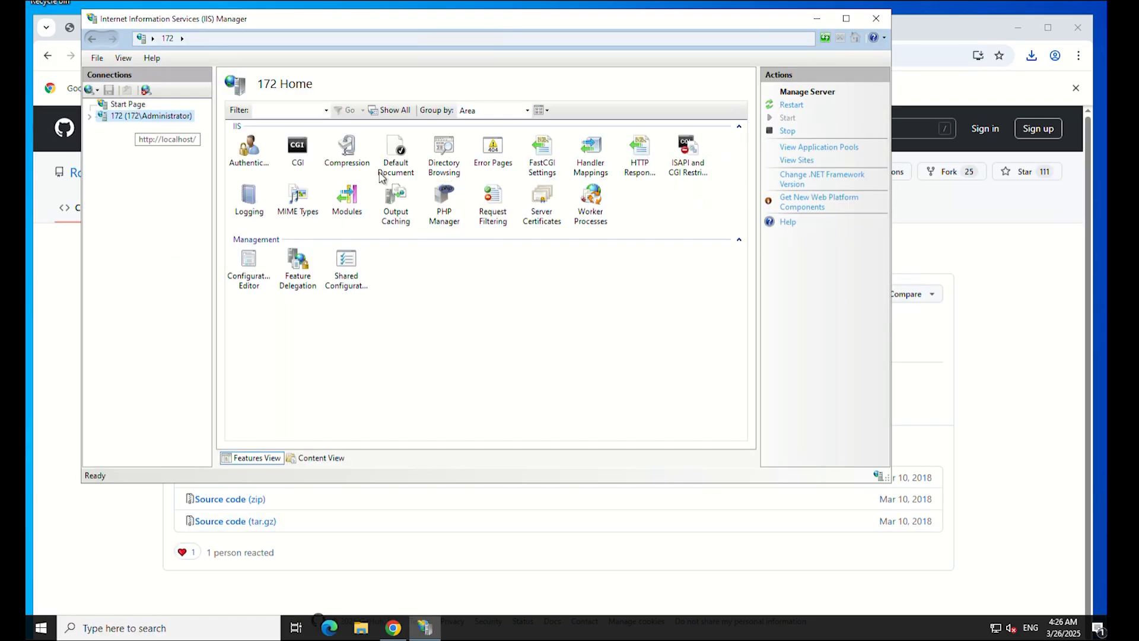
{"action": "double_click", "coordinate": [448, 211]}
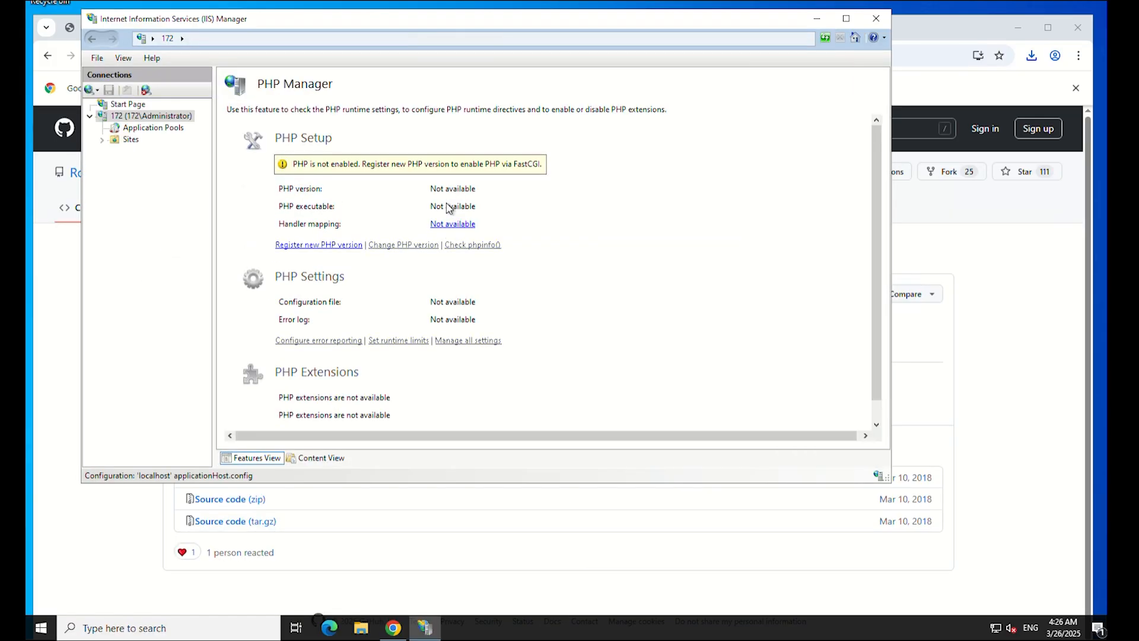
{"action": "left_click", "coordinate": [342, 244]}
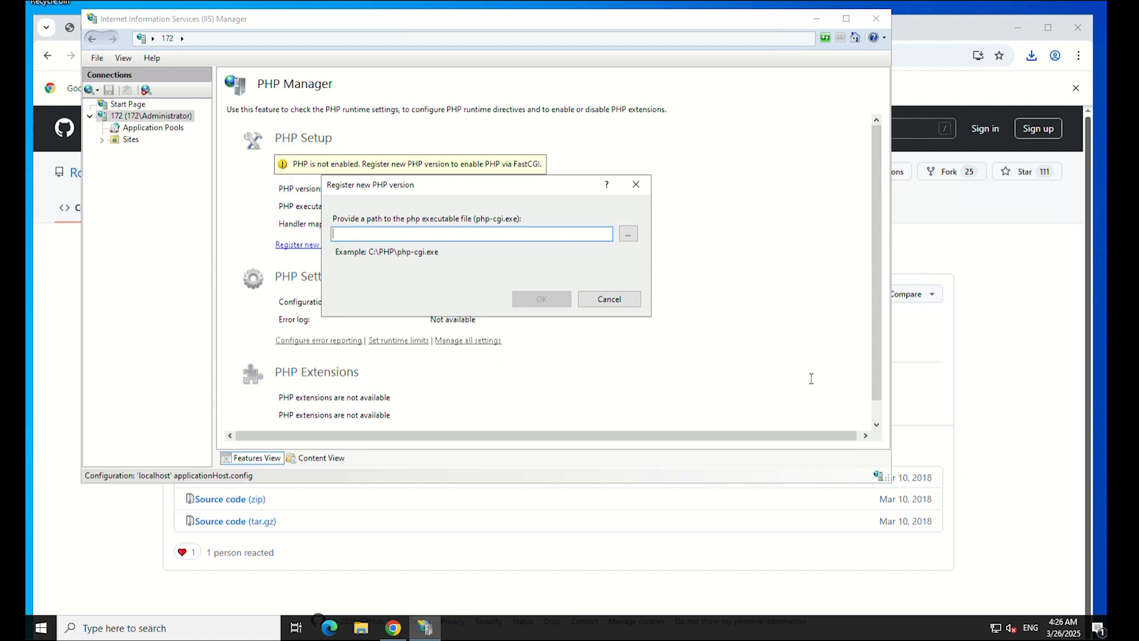
{"action": "left_click", "coordinate": [628, 233]}
{"action": "double_click", "coordinate": [465, 318]}
{"action": "double_click", "coordinate": [479, 349]}
{"action": "left_click", "coordinate": [542, 303]}
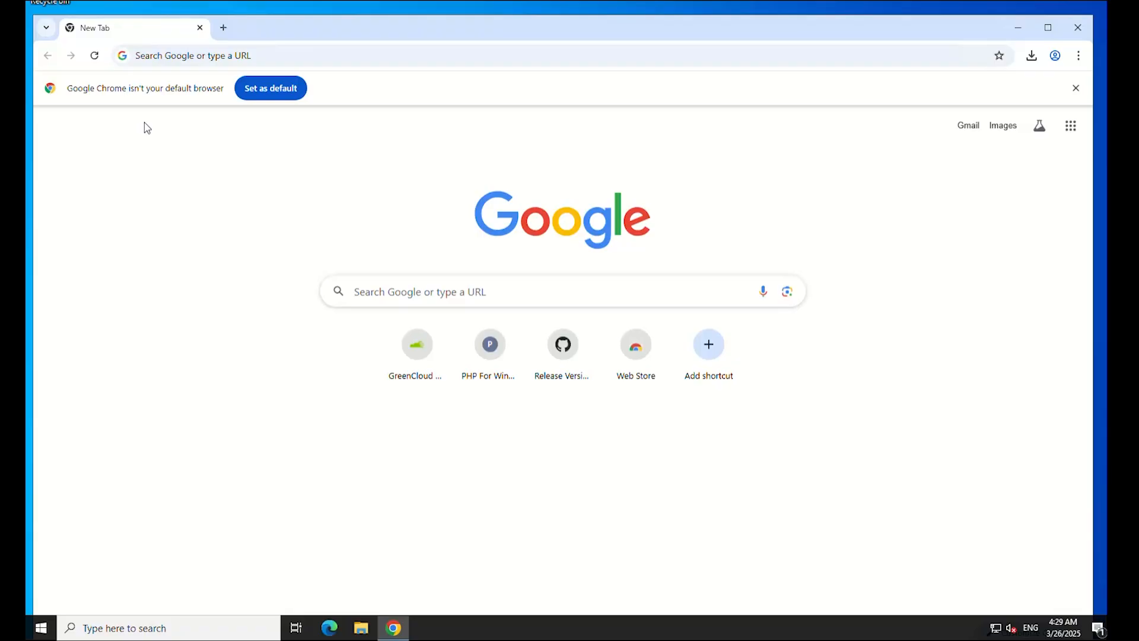
Load dev.mysql.com/downloads/installer and download the 352.2M community MSI without signing in.
{"action": "left_click", "coordinate": [192, 63]}
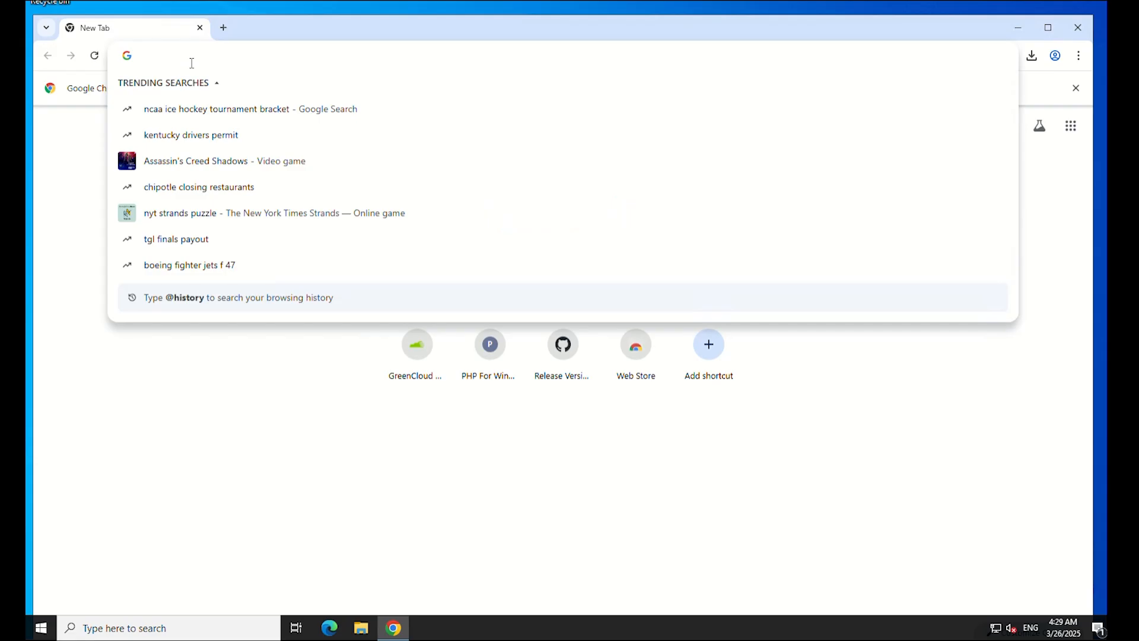
{"action": "type", "text": "https://dev.mysql.com/downloads/installer/"}
{"action": "key", "text": "Return"}
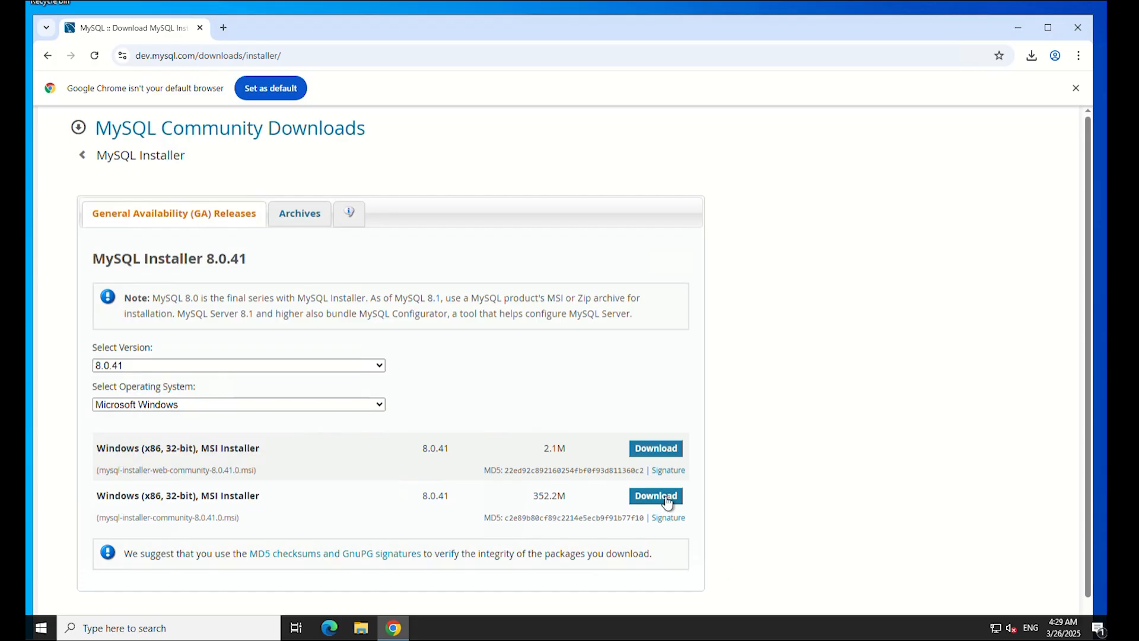
{"action": "left_click", "coordinate": [667, 502]}
{"action": "left_click", "coordinate": [237, 437]}
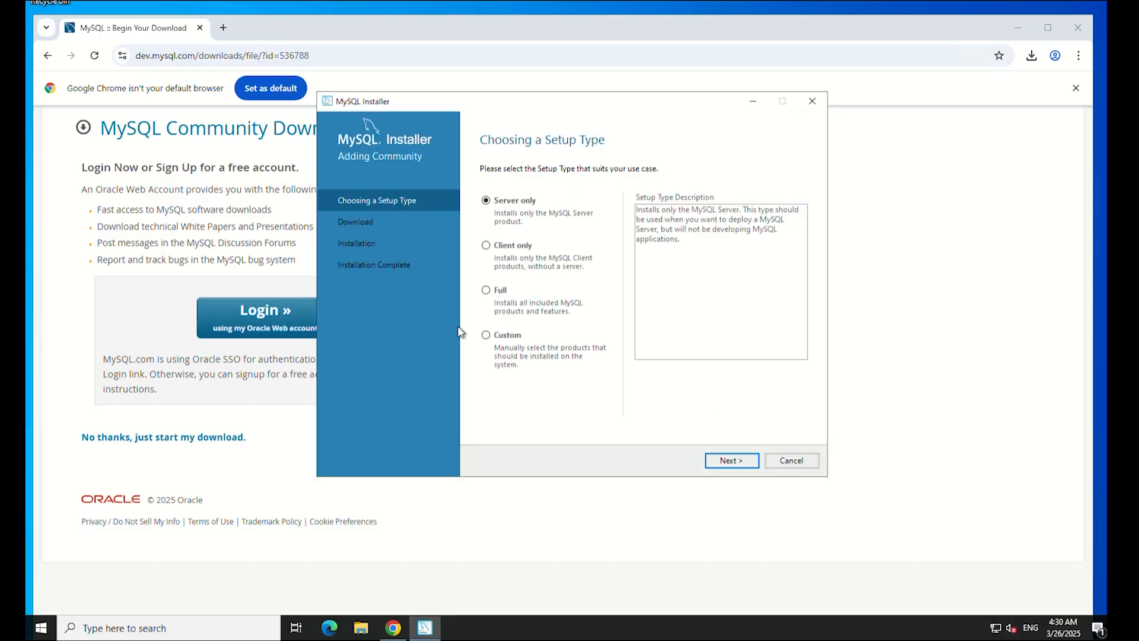
Keep the Server only setup and install the Visual C++ 2015-2019 redistributable prerequisite.
{"action": "left_click", "coordinate": [751, 465]}
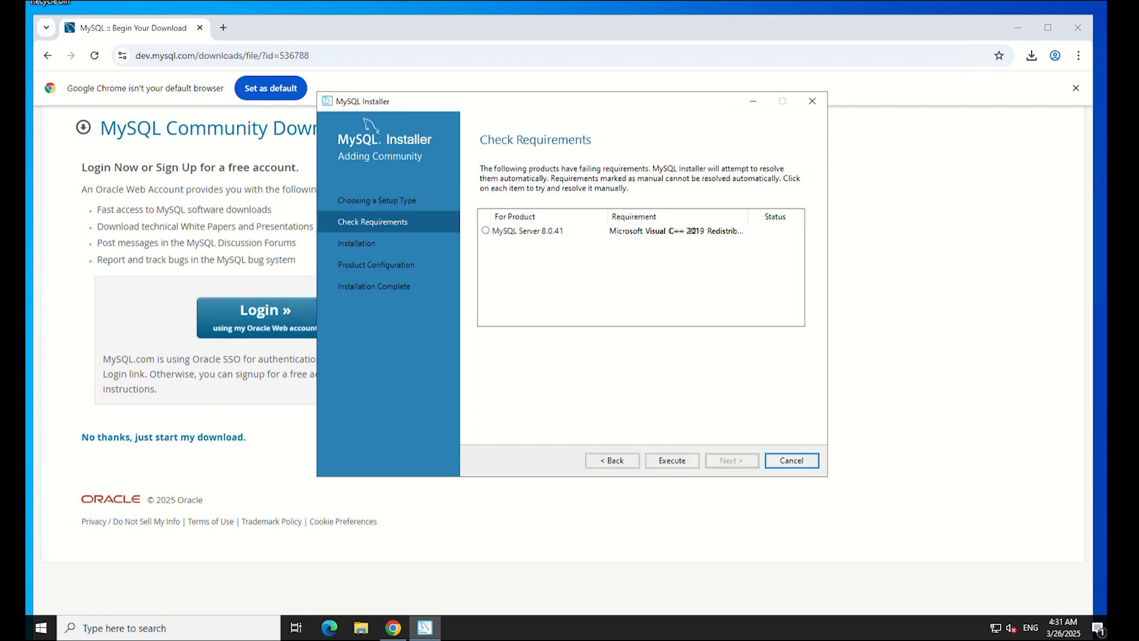
{"action": "left_click", "coordinate": [671, 461]}
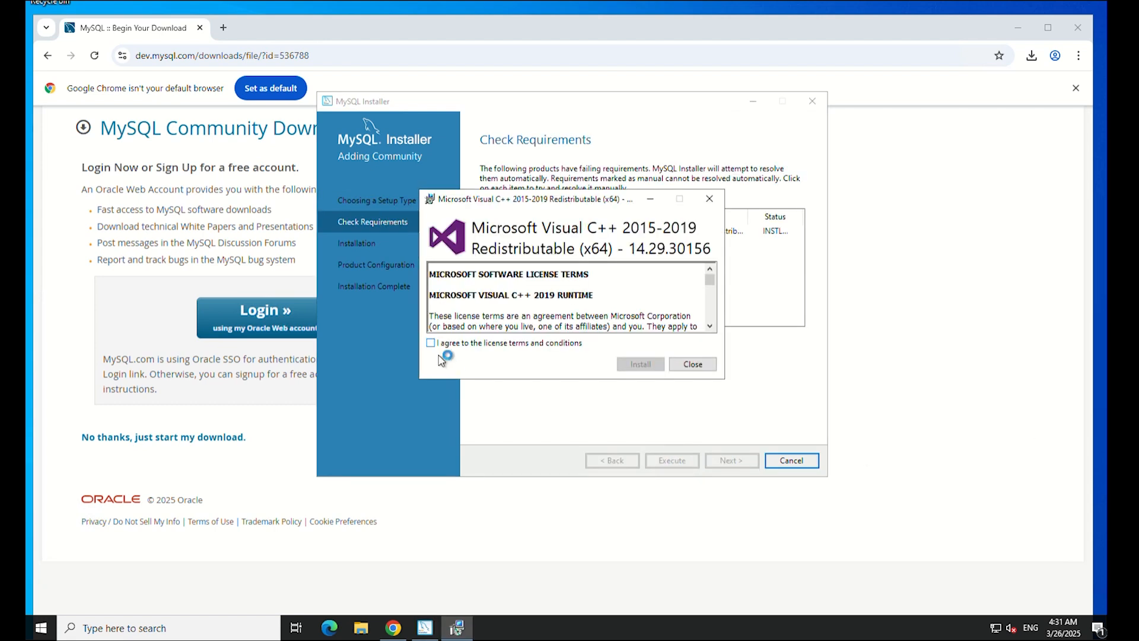
{"action": "left_click", "coordinate": [430, 343]}
{"action": "left_click", "coordinate": [641, 364]}
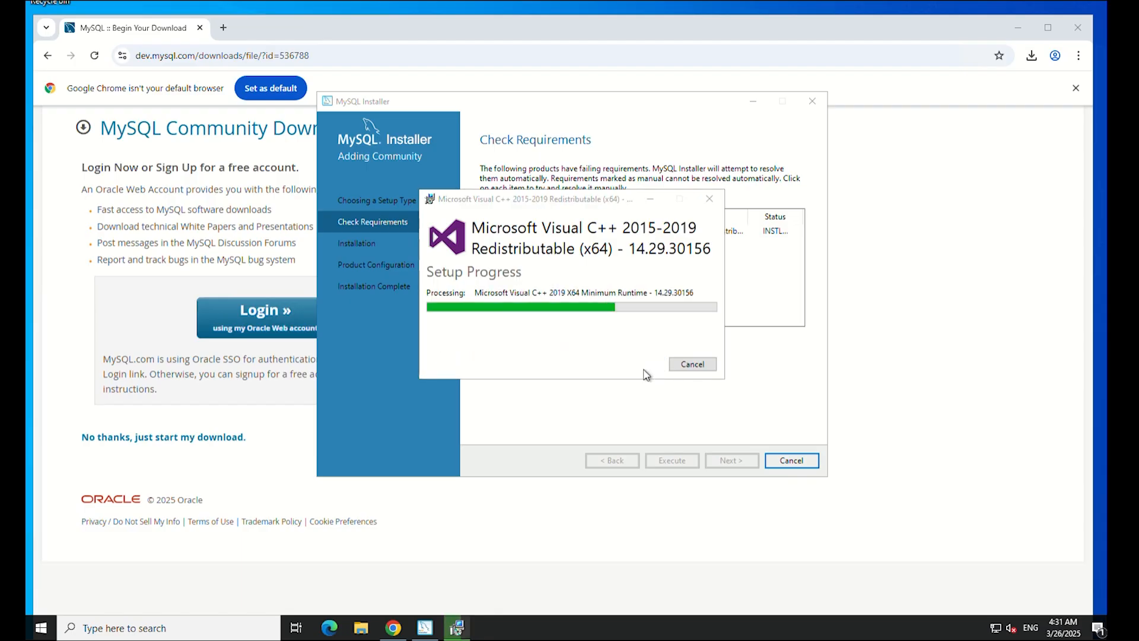
{"action": "left_click", "coordinate": [688, 364]}
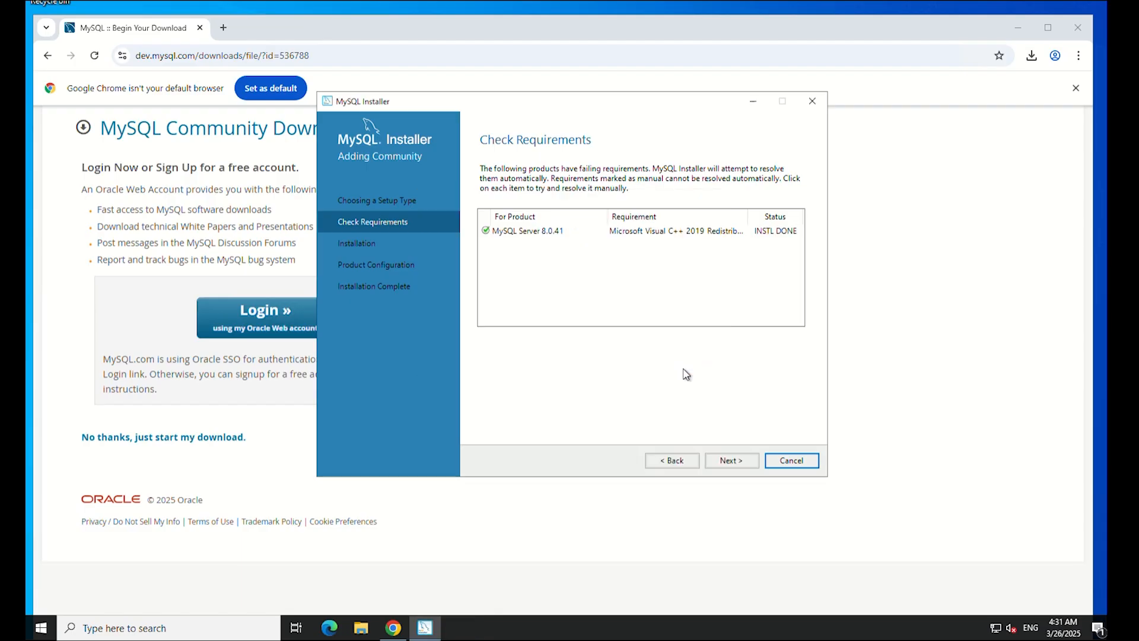
Install MySQL Server 8.0.41 and continue to product configuration.
{"action": "left_click", "coordinate": [748, 462]}
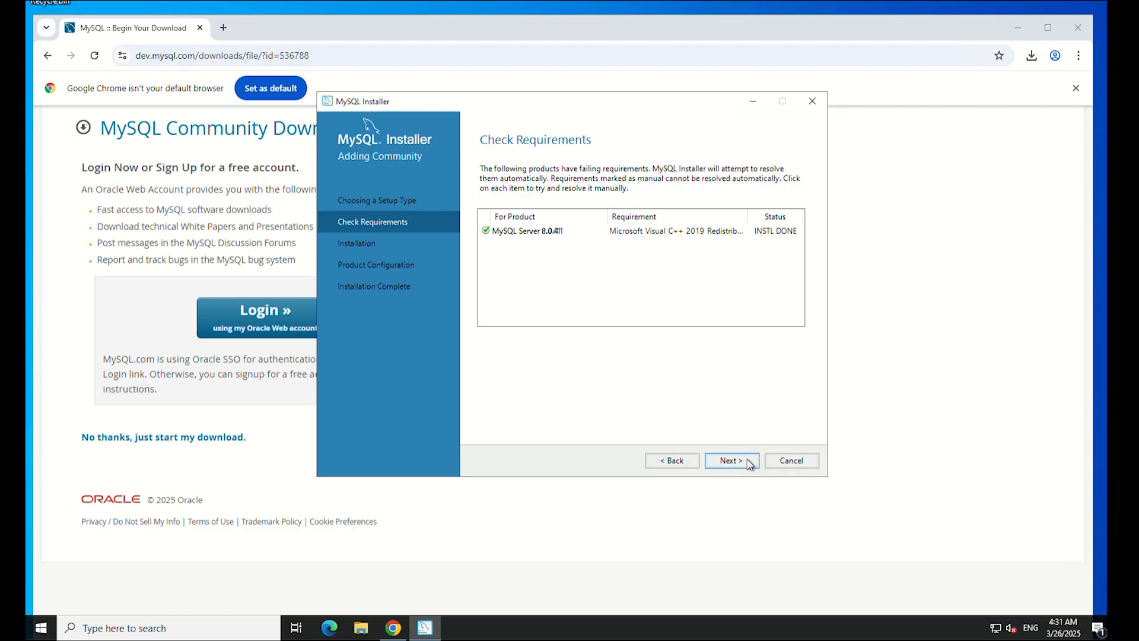
{"action": "left_click", "coordinate": [746, 463]}
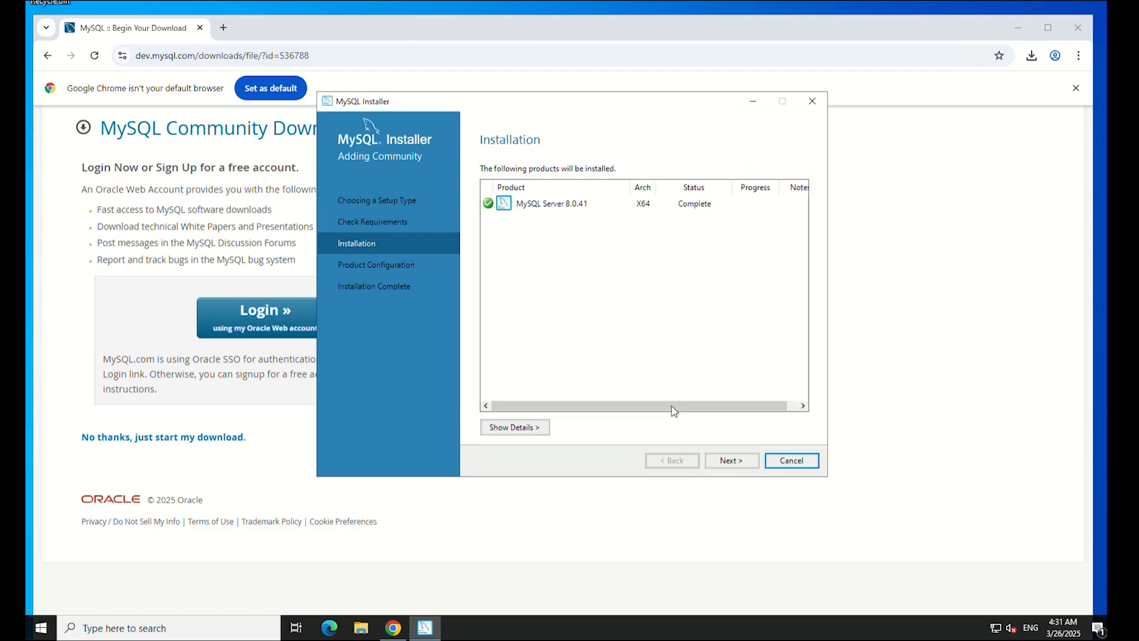
{"action": "left_click", "coordinate": [739, 466]}
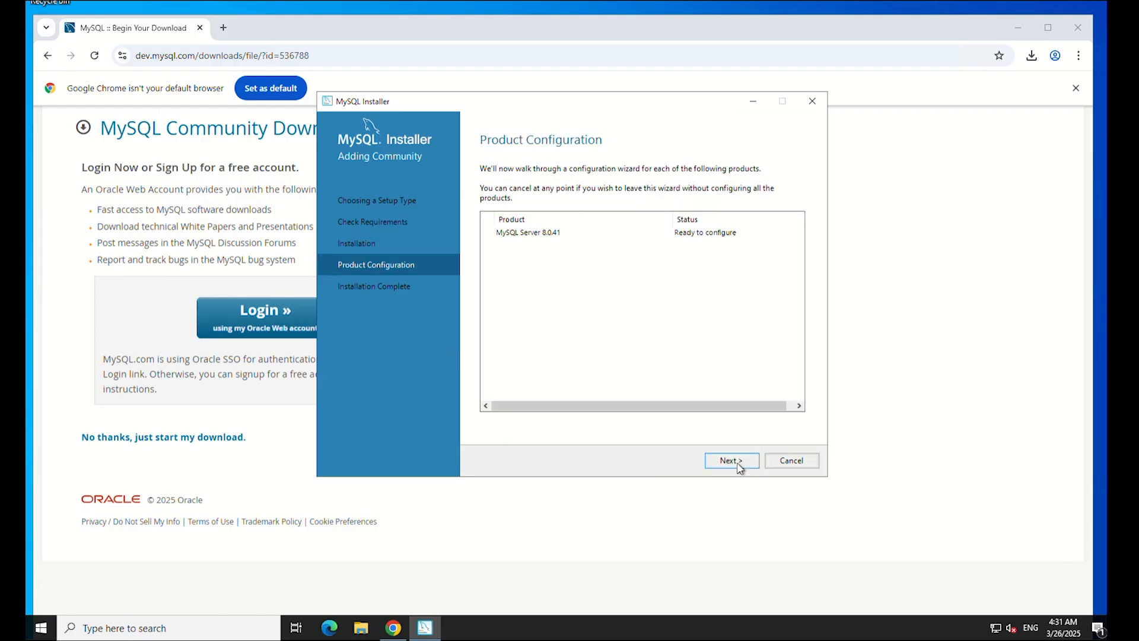
Keep default networking and strong password authentication, and enter and confirm the root password.
{"action": "left_click", "coordinate": [731, 461]}
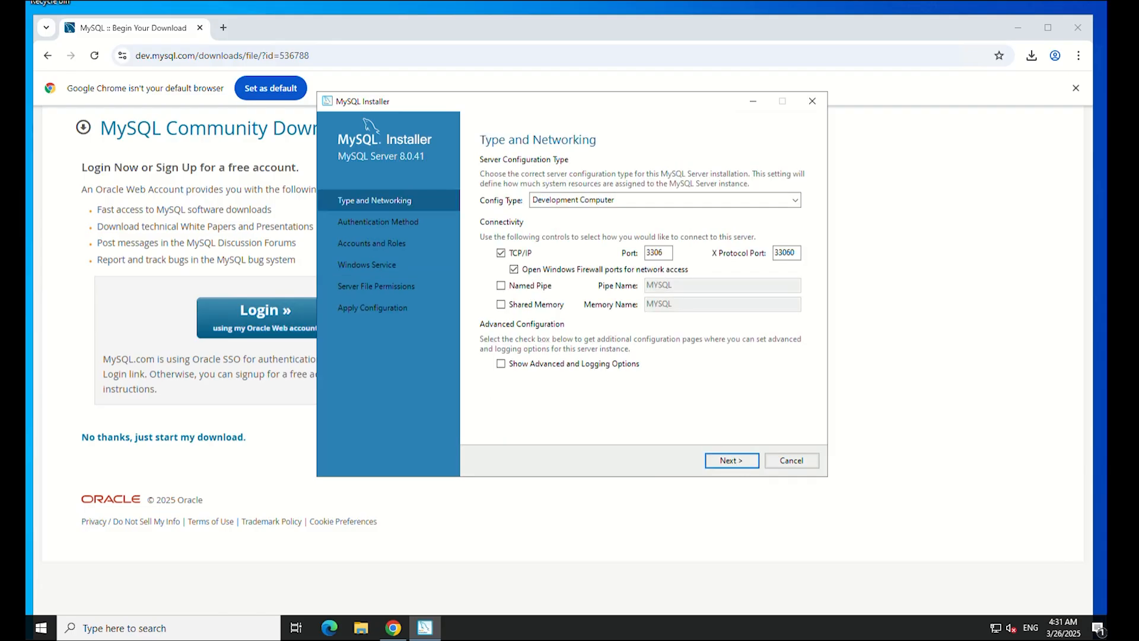
{"action": "left_click", "coordinate": [744, 465]}
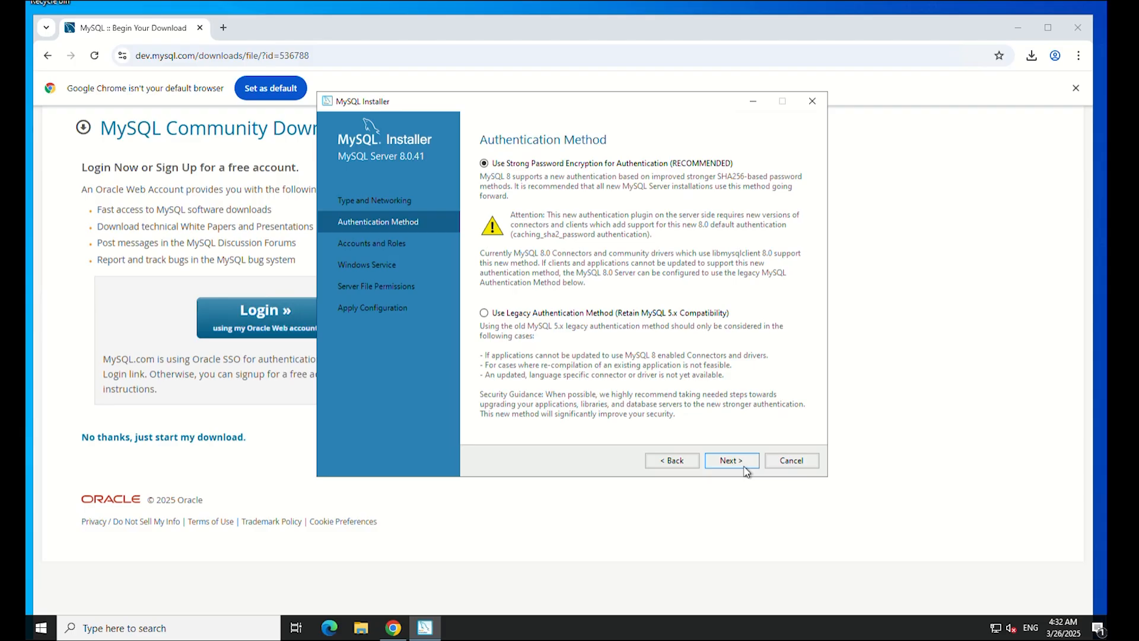
{"action": "left_click", "coordinate": [745, 468]}
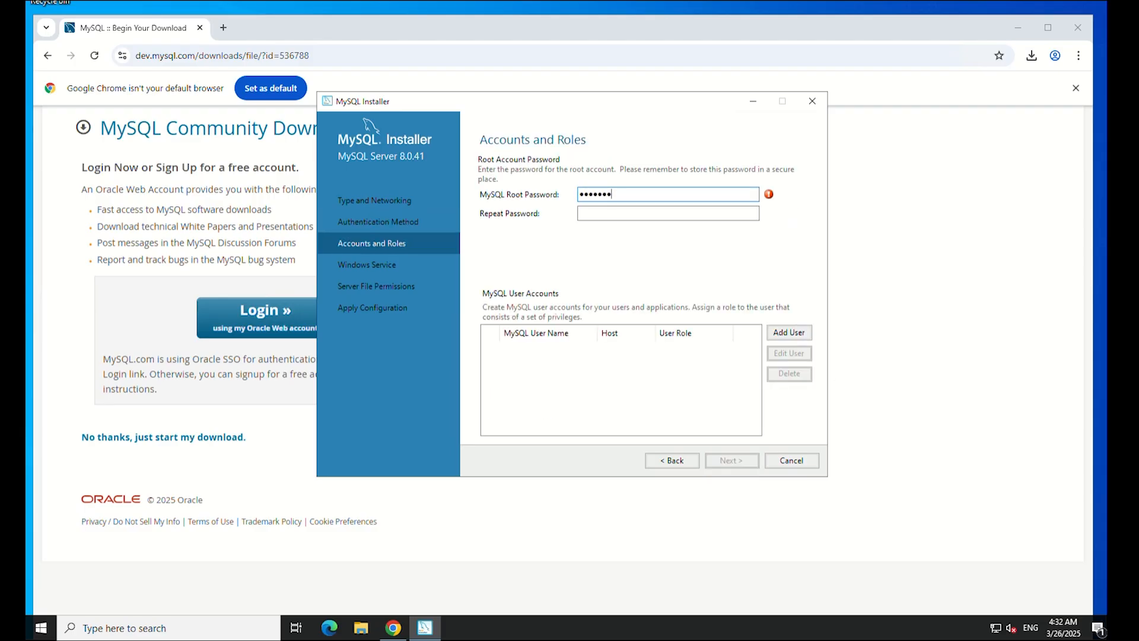
{"action": "type", "text": "••••"}
{"action": "key", "text": "Tab"}
{"action": "type", "text": "•••••••••••"}
{"action": "left_click", "coordinate": [652, 196]}
{"action": "type", "text": "••"}
{"action": "left_click", "coordinate": [642, 213]}
{"action": "type", "text": "••"}
Keep the default MySQL80 service and permissions, apply the configuration, and close the installer.
{"action": "left_click", "coordinate": [734, 463]}
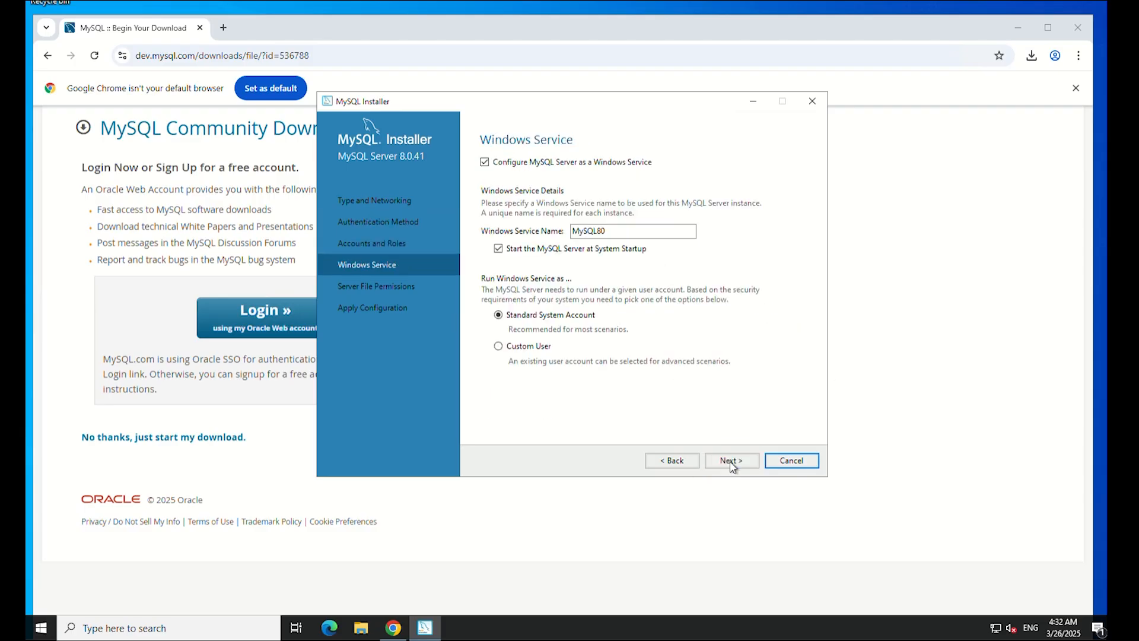
{"action": "left_click", "coordinate": [744, 465]}
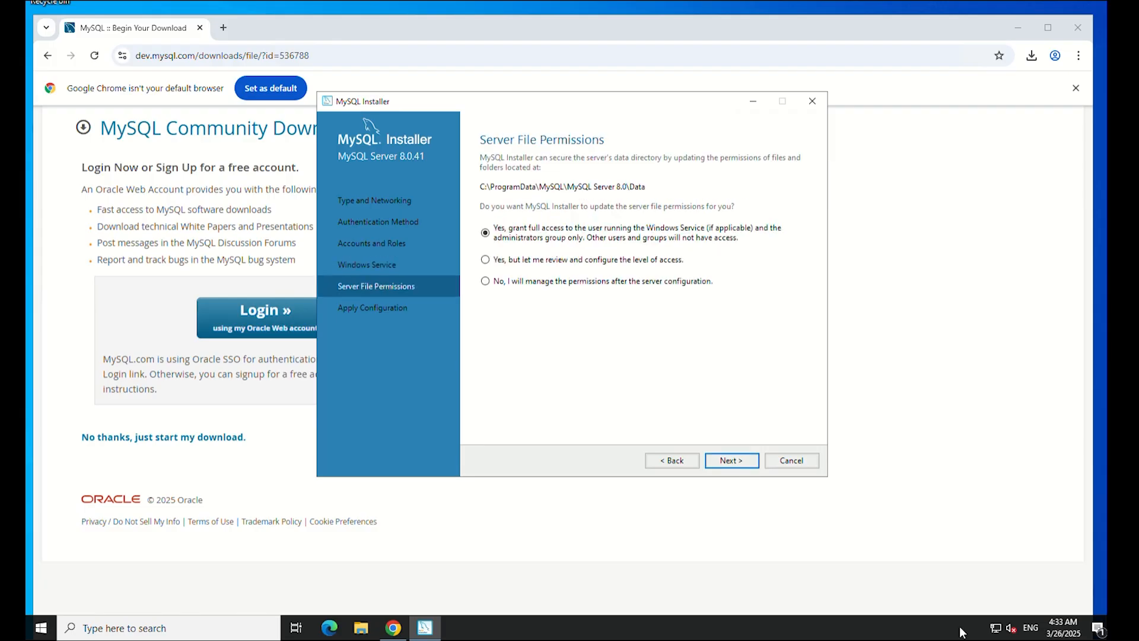
{"action": "left_click", "coordinate": [733, 463]}
{"action": "left_click", "coordinate": [734, 468]}
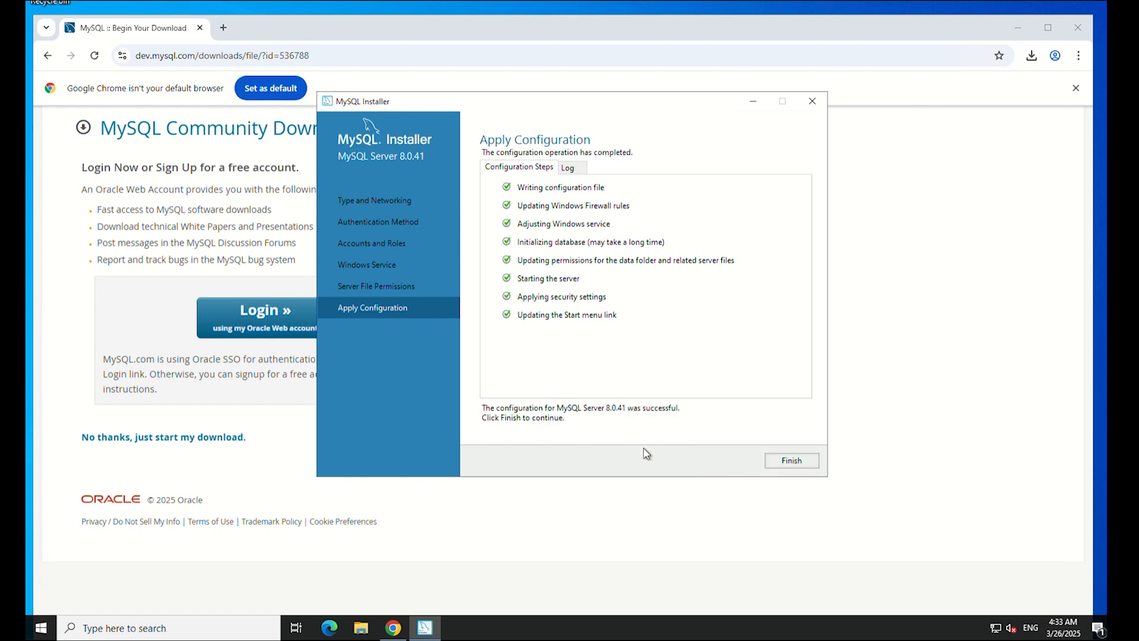
{"action": "left_click", "coordinate": [793, 462]}
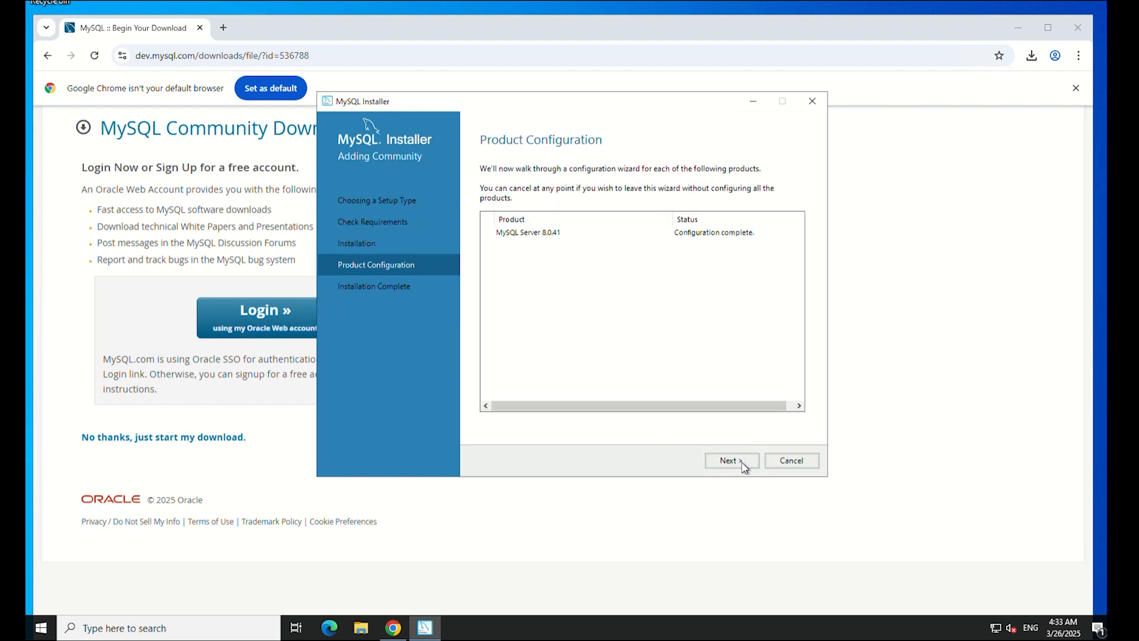
{"action": "left_click", "coordinate": [743, 463]}
{"action": "left_click", "coordinate": [792, 461]}
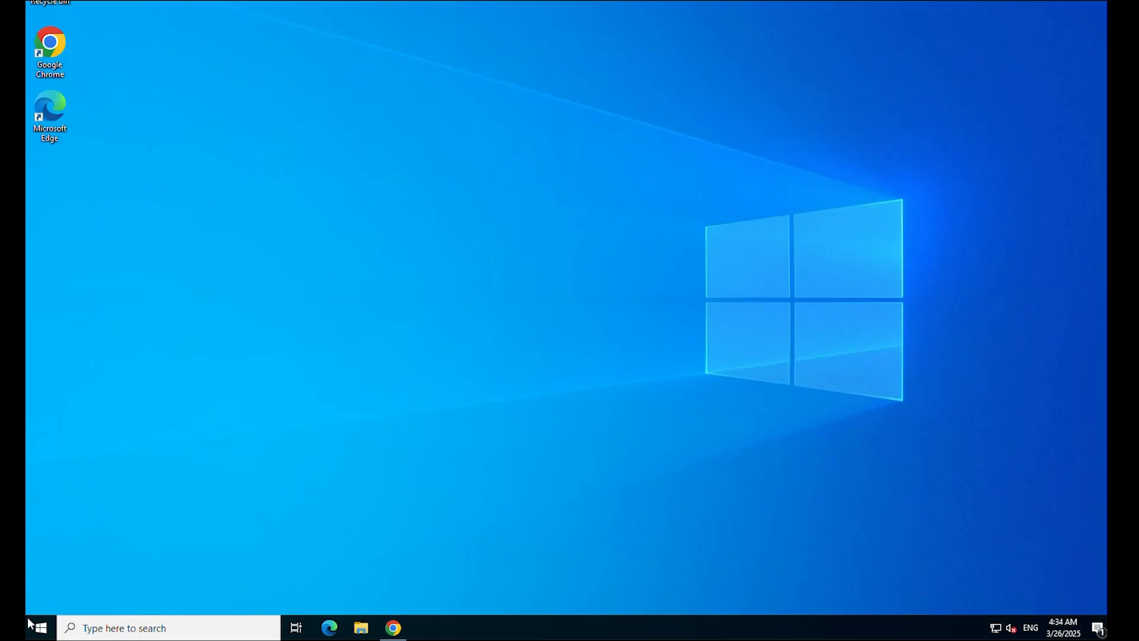
Launch MySQL 8.0 Command Line Client and log in with the root password.
{"action": "left_click", "coordinate": [37, 632]}
{"action": "type", "text": "MyS"}
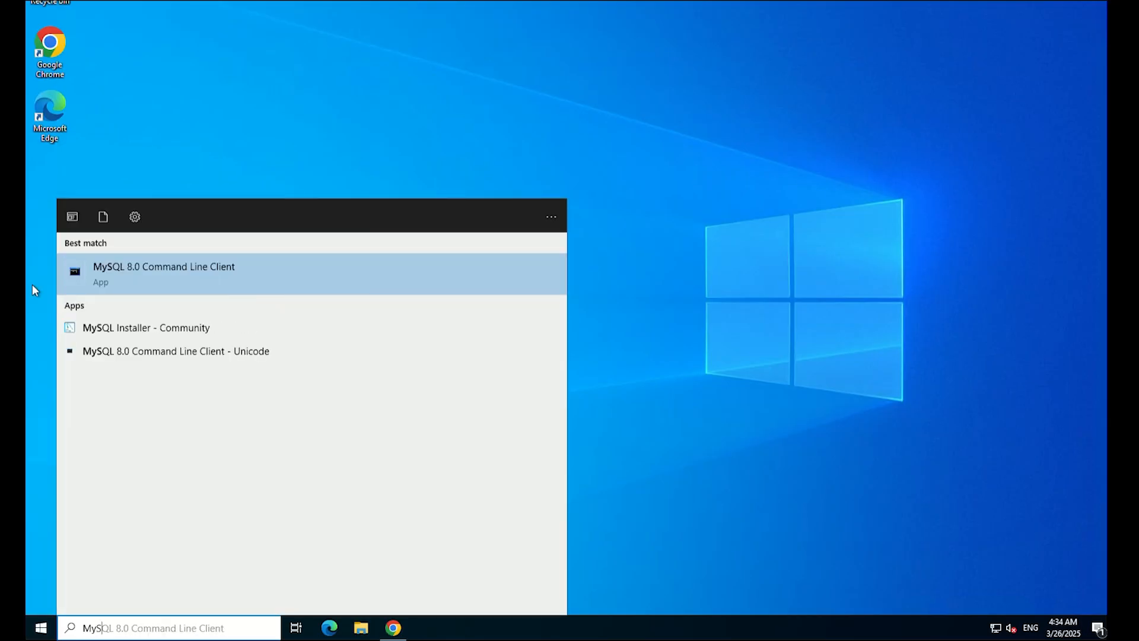
{"action": "right_click", "coordinate": [176, 269]}
{"action": "left_click", "coordinate": [203, 283]}
{"action": "type", "text": "**************"}
{"action": "key", "text": "Return"}
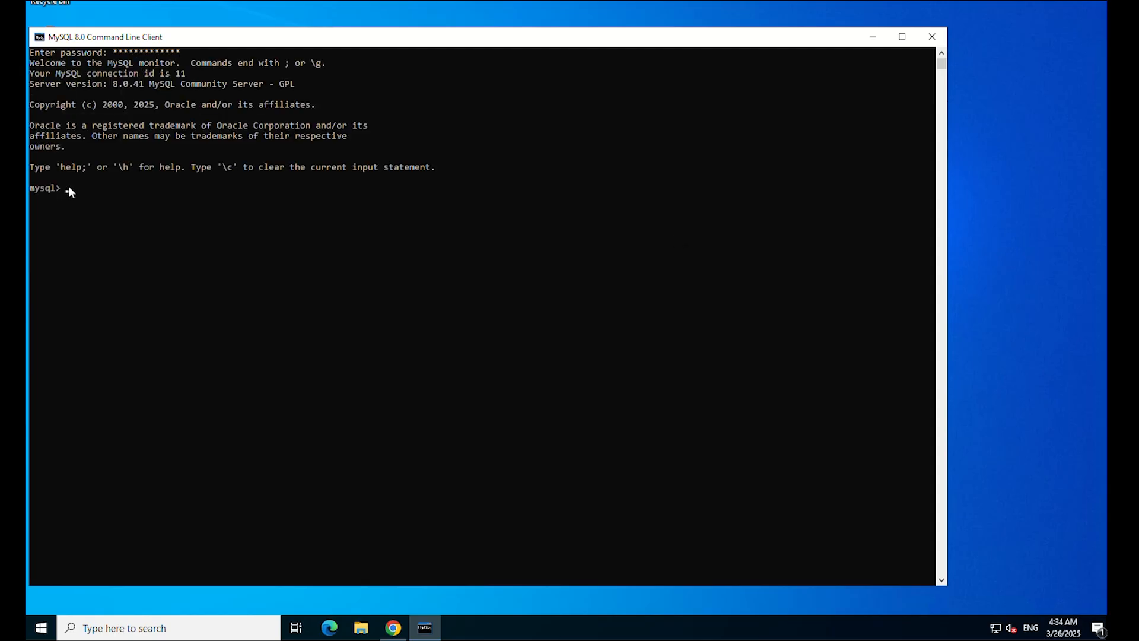
Create the wordpress database and switch to it.
{"action": "type", "text": "create database wordpress;"}
{"action": "key", "text": "Return"}
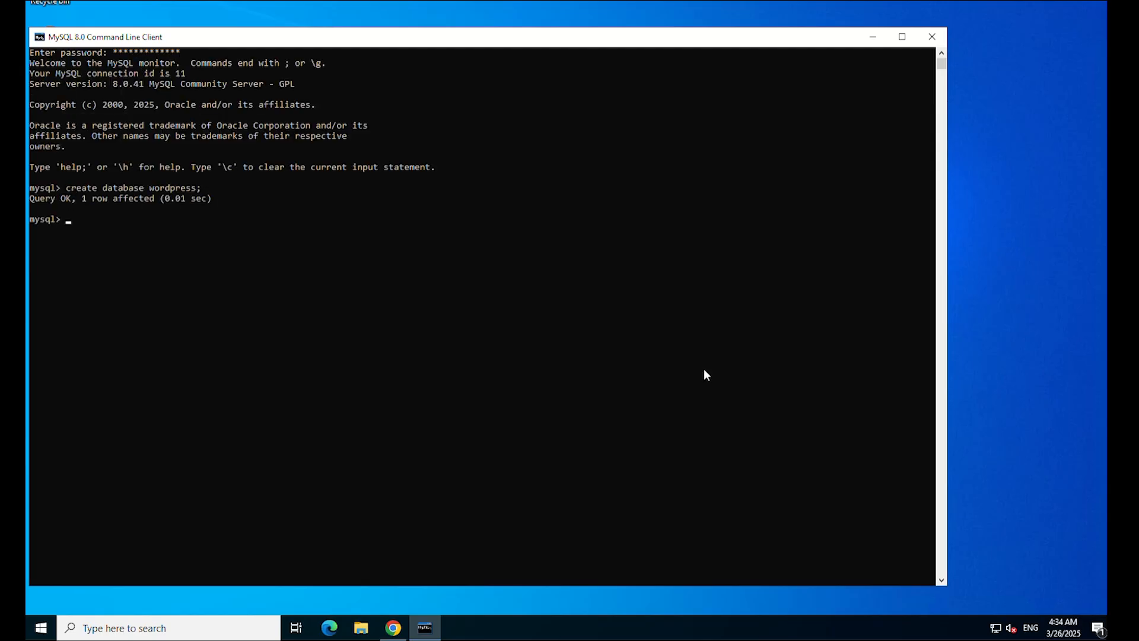
{"action": "type", "text": "use wordpress"}
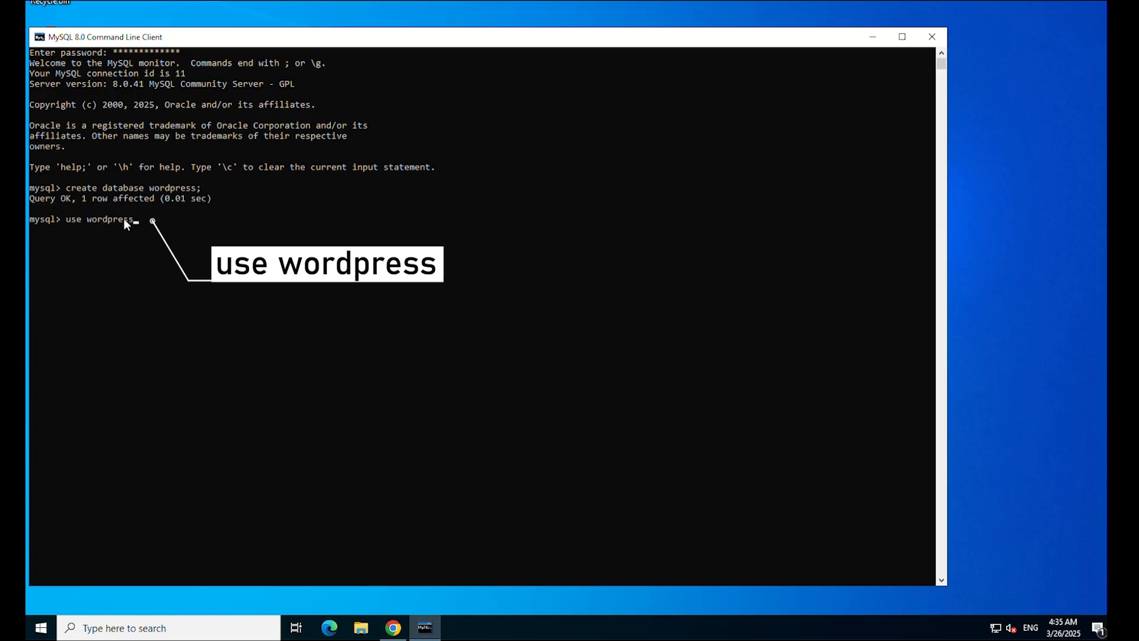
{"action": "key", "text": "Return"}
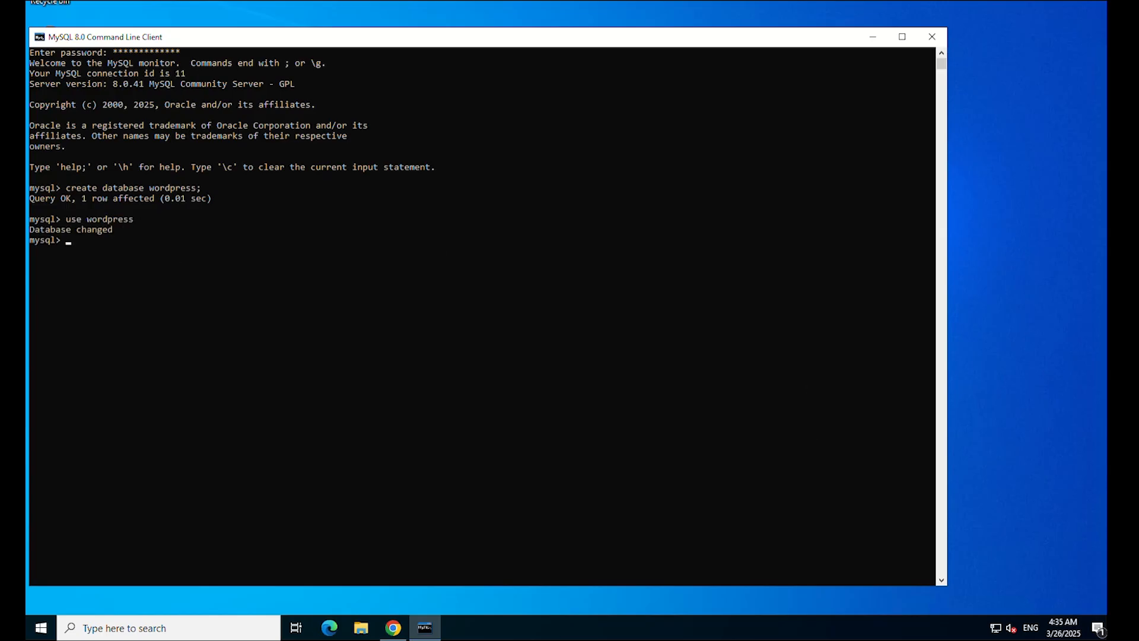
Create user 'wpuser'@'%' with a password, grant it all on wordpress.*, and flush privileges.
{"action": "type", "text": "create user 'wpuser'@'%' identified by 'password';"}
{"action": "key", "text": "Return"}
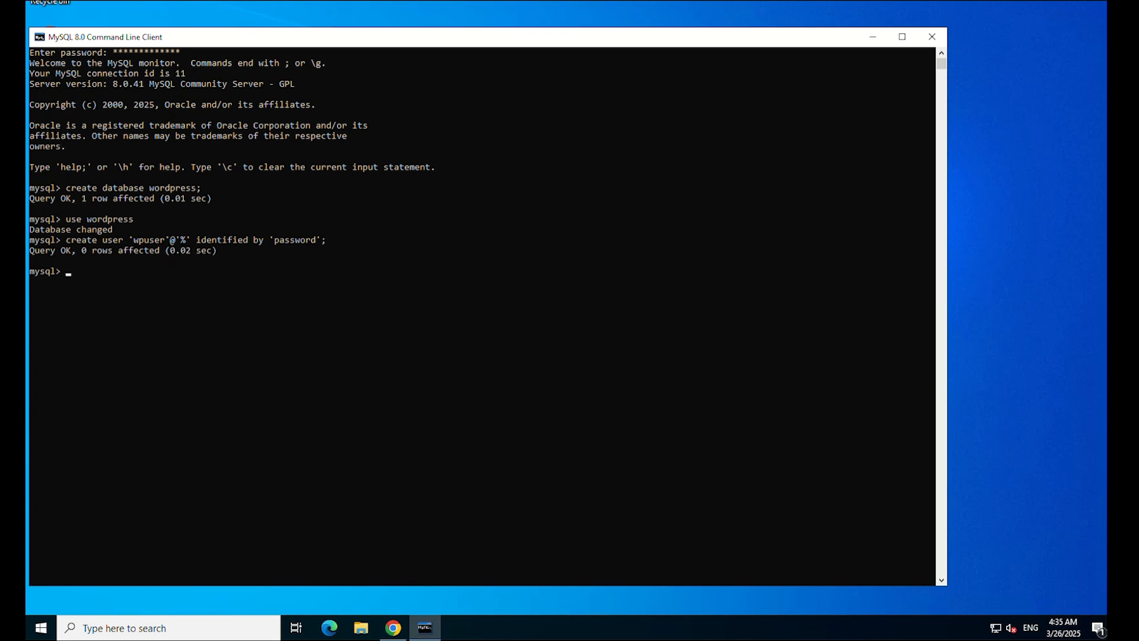
{"action": "type", "text": "grant all on wordpress.* to 'wpuser'@'%';"}
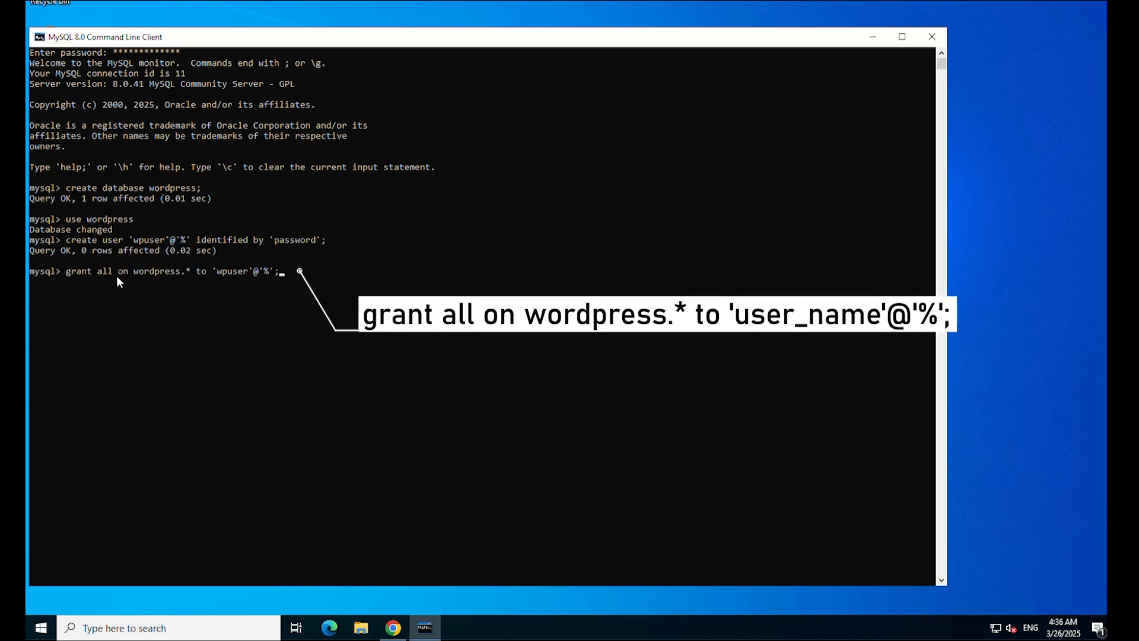
{"action": "key", "text": "Return"}
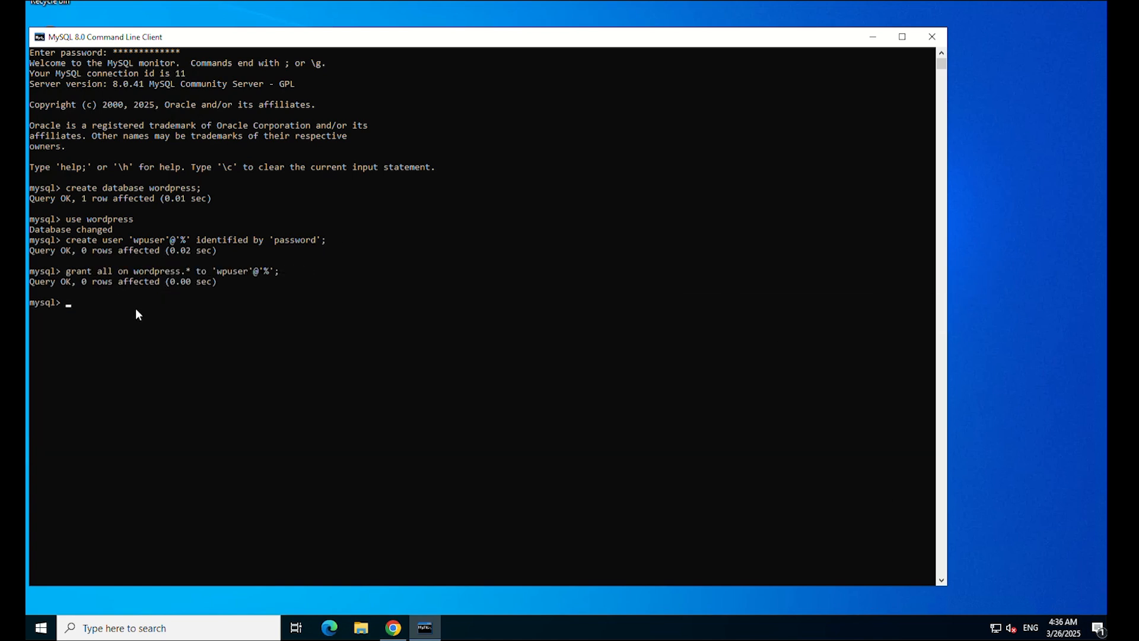
{"action": "type", "text": "flush privileges;"}
{"action": "key", "text": "Return"}
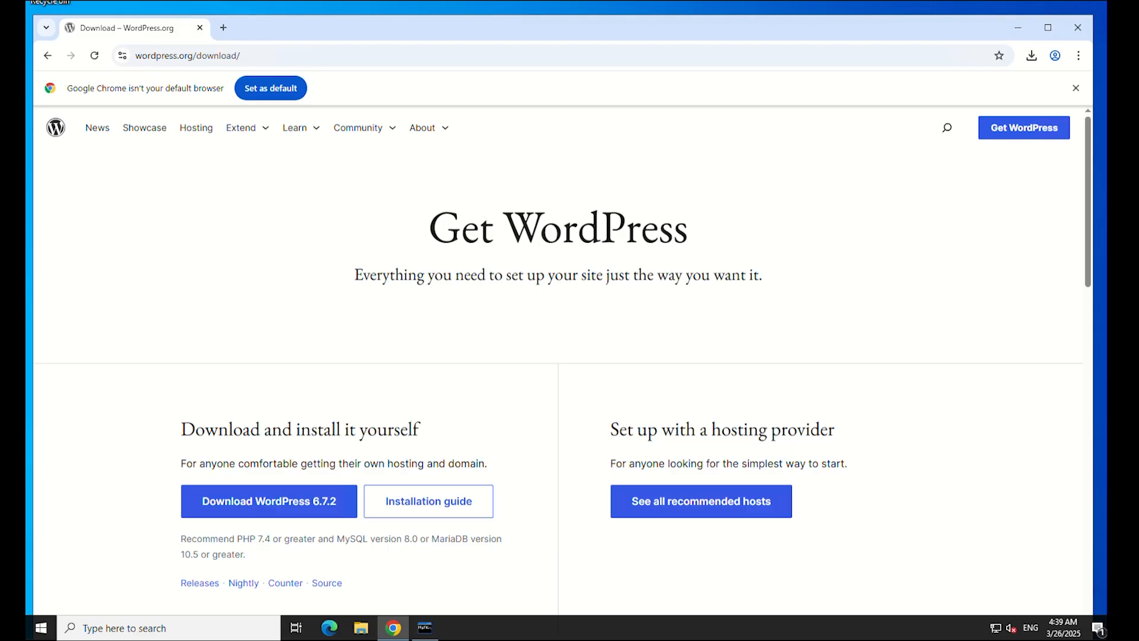
Download WordPress 6.7.2 from wordpress.org and dismiss the thank-you popup.
{"action": "left_click", "coordinate": [296, 497]}
{"action": "left_click", "coordinate": [766, 240]}
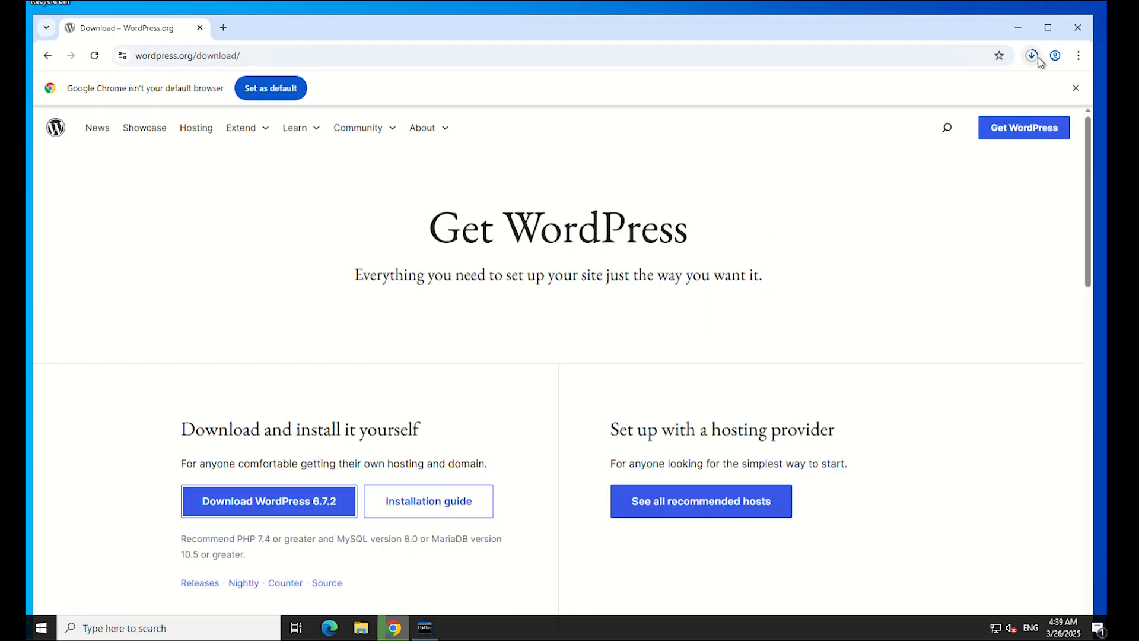
{"action": "key", "text": "super+e"}
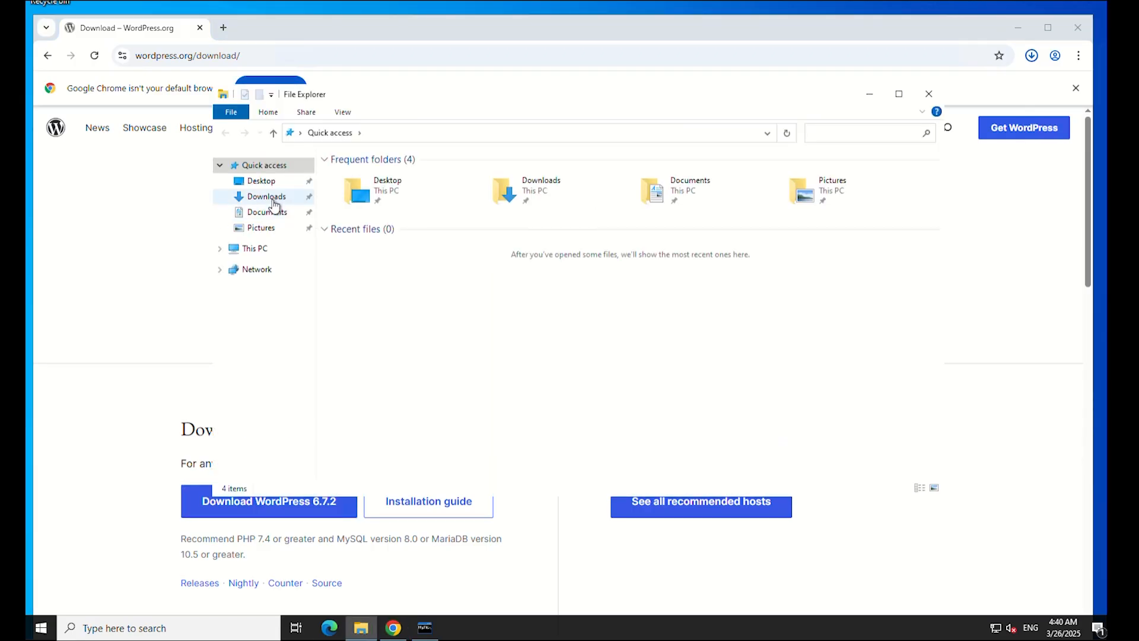
Extract the wordpress-6.7.2 zip from Downloads into C:\inetpub\wwwroot.
{"action": "left_click", "coordinate": [267, 196]}
{"action": "right_click", "coordinate": [387, 201]}
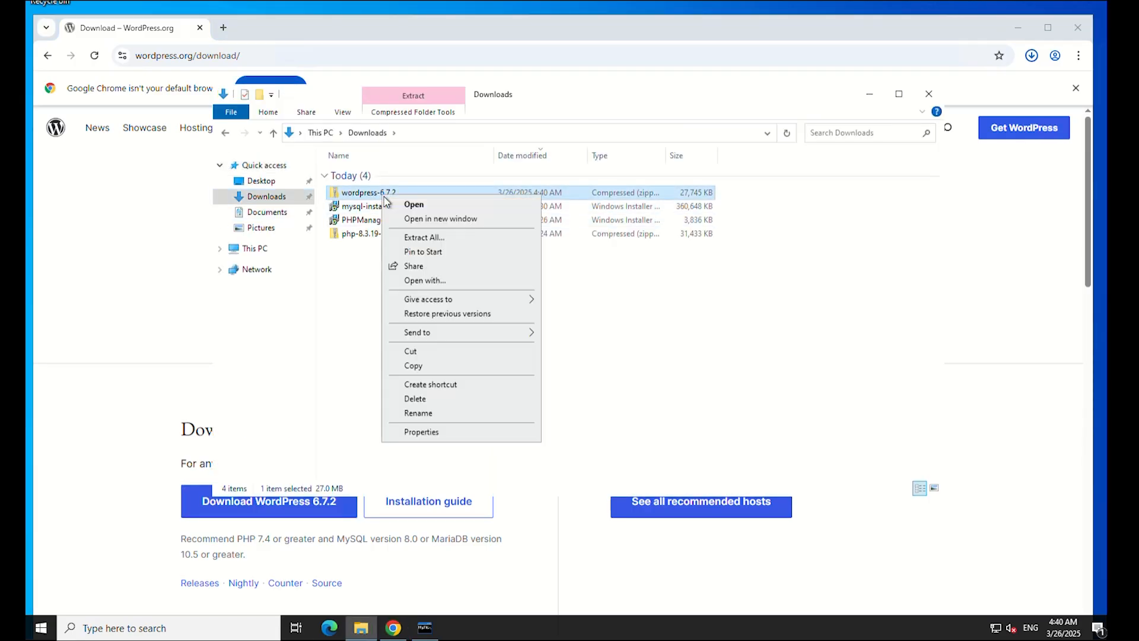
{"action": "left_click", "coordinate": [419, 238]}
{"action": "left_click", "coordinate": [726, 241]}
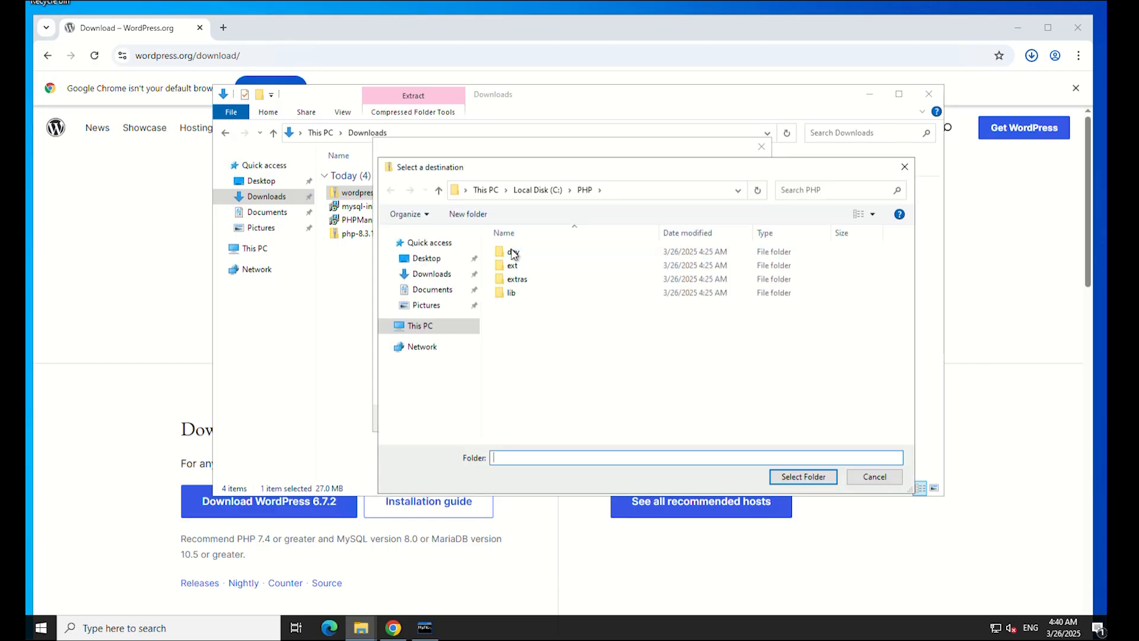
{"action": "left_click", "coordinate": [425, 328]}
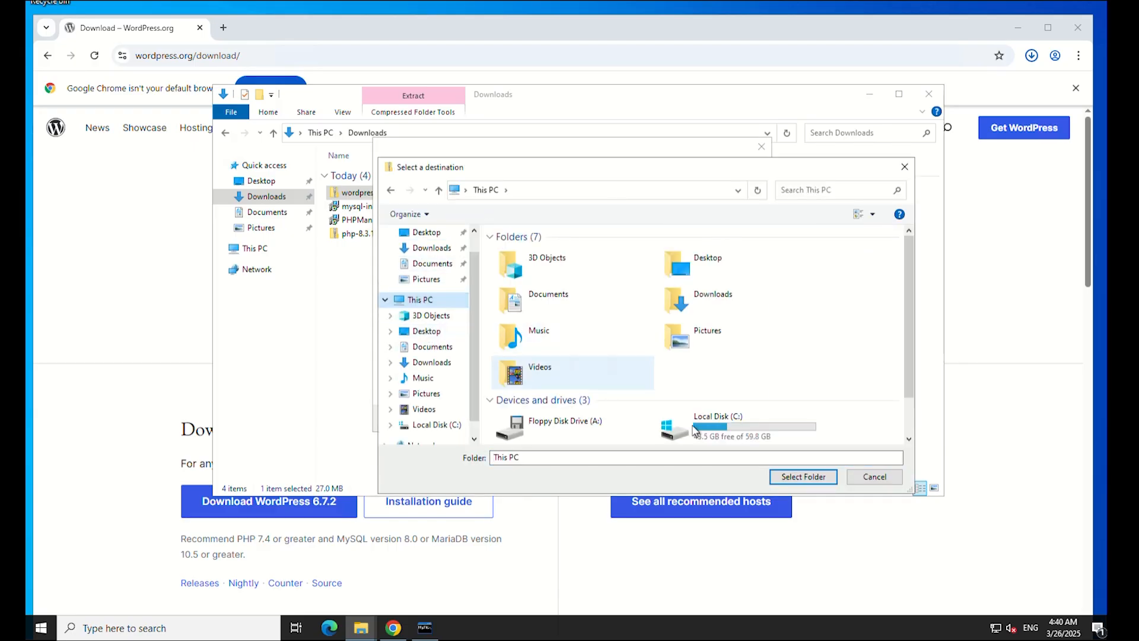
{"action": "double_click", "coordinate": [712, 431]}
{"action": "double_click", "coordinate": [528, 255]}
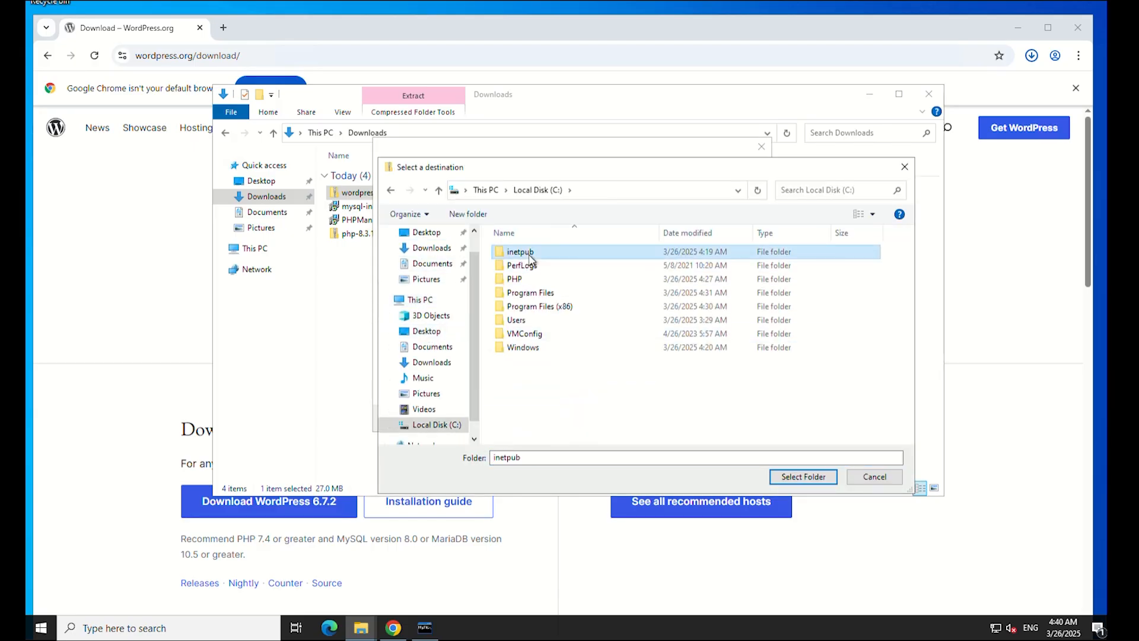
{"action": "left_click", "coordinate": [531, 311]}
{"action": "double_click", "coordinate": [531, 309]}
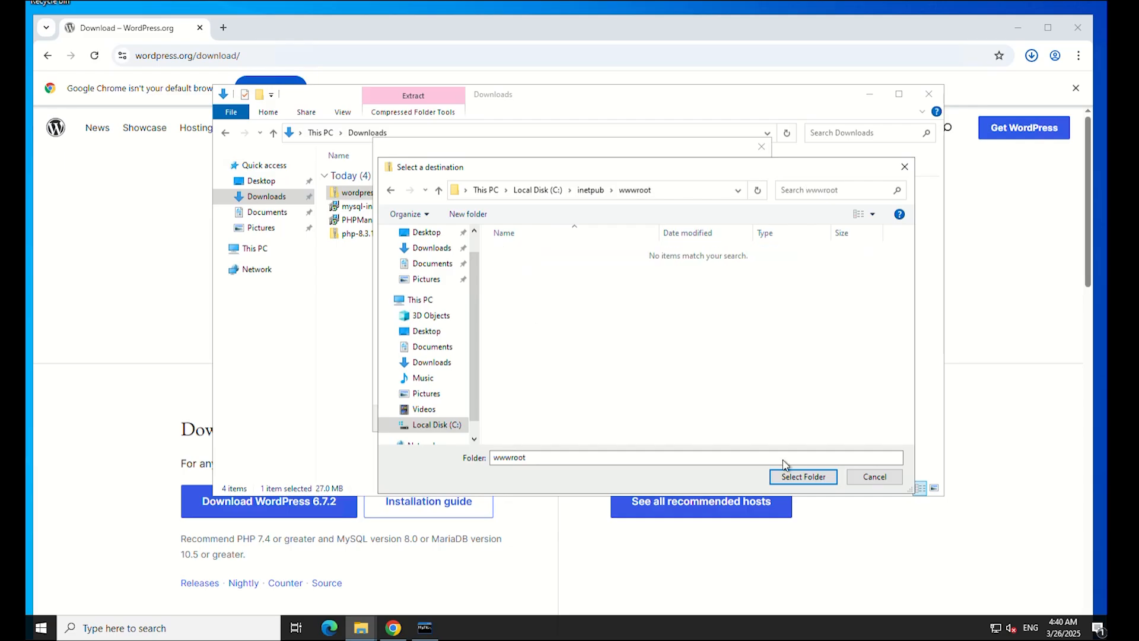
{"action": "left_click", "coordinate": [803, 477]}
{"action": "left_click", "coordinate": [674, 416]}
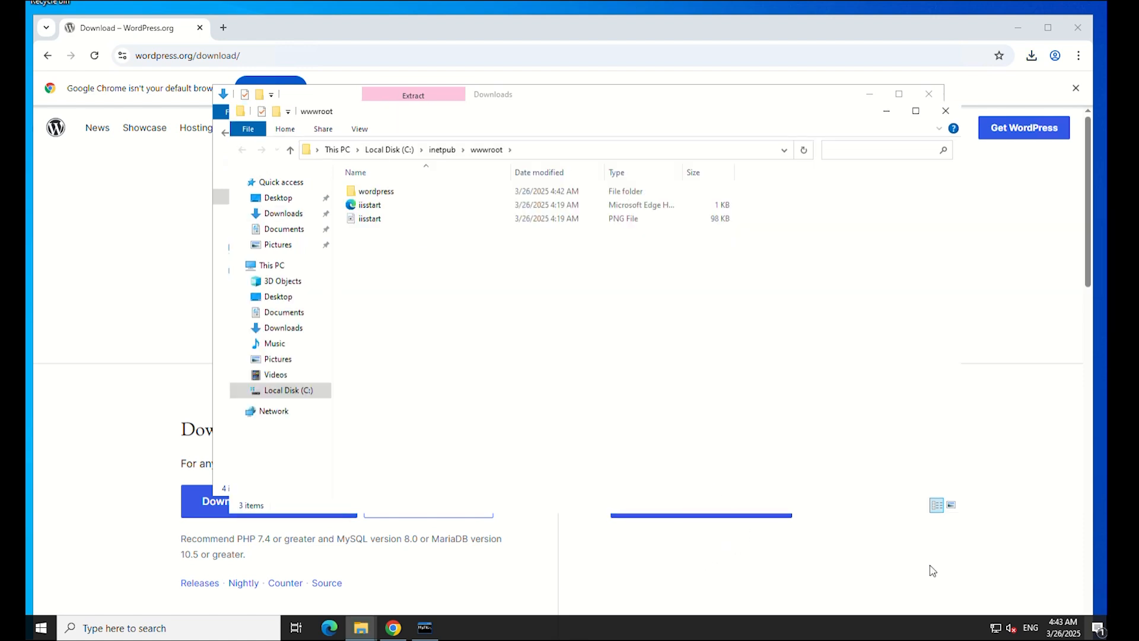
Rename wp-config-sample.php in the wordpress folder to wp-config.php.
{"action": "double_click", "coordinate": [391, 192]}
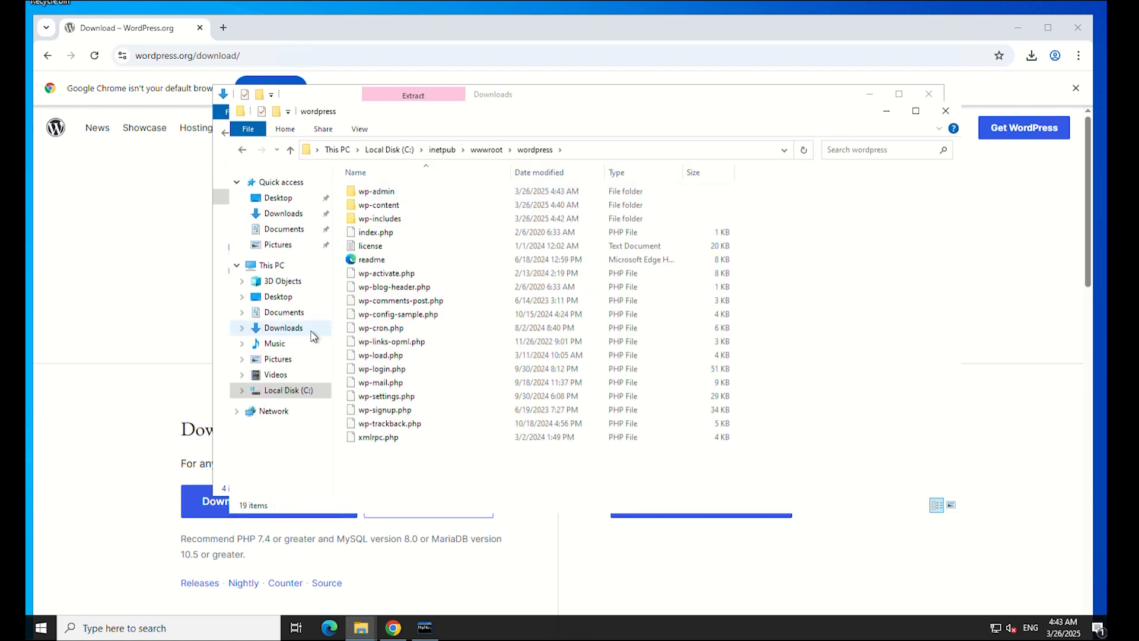
{"action": "right_click", "coordinate": [393, 314]}
{"action": "left_click", "coordinate": [418, 455]}
{"action": "left_click_drag", "start_coordinate": [425, 315], "coordinate": [405, 321]}
{"action": "key", "text": "BackSpace"}
{"action": "key", "text": "Return"}
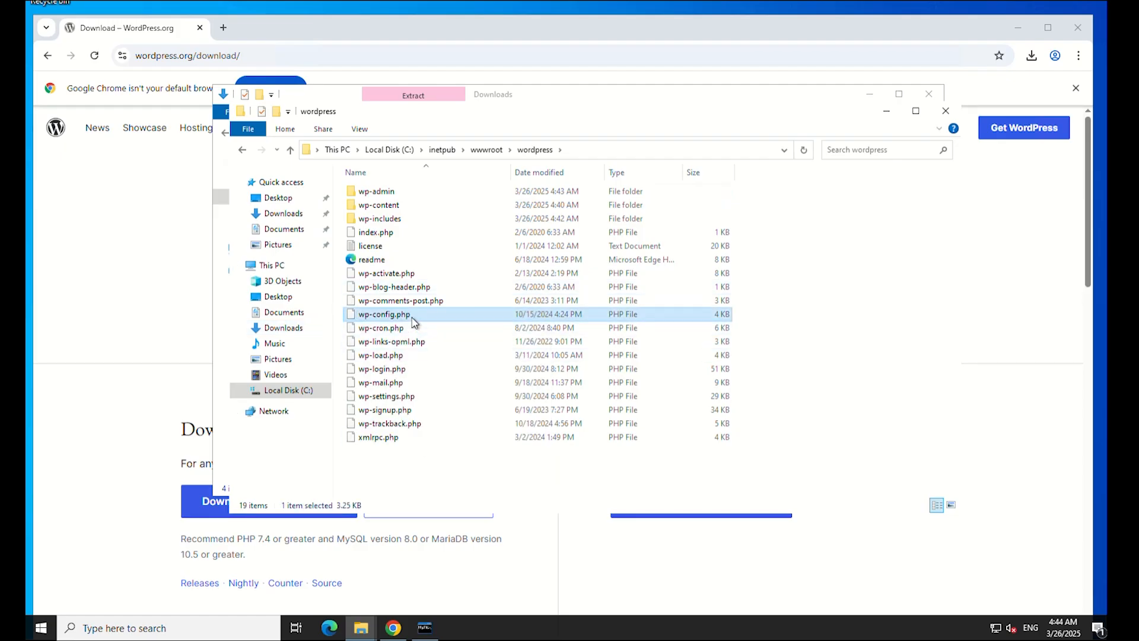
Open wp-config.php in Notepad and set the database name to wordpress.
{"action": "double_click", "coordinate": [385, 314]}
{"action": "left_click", "coordinate": [504, 178]}
{"action": "left_click", "coordinate": [623, 414]}
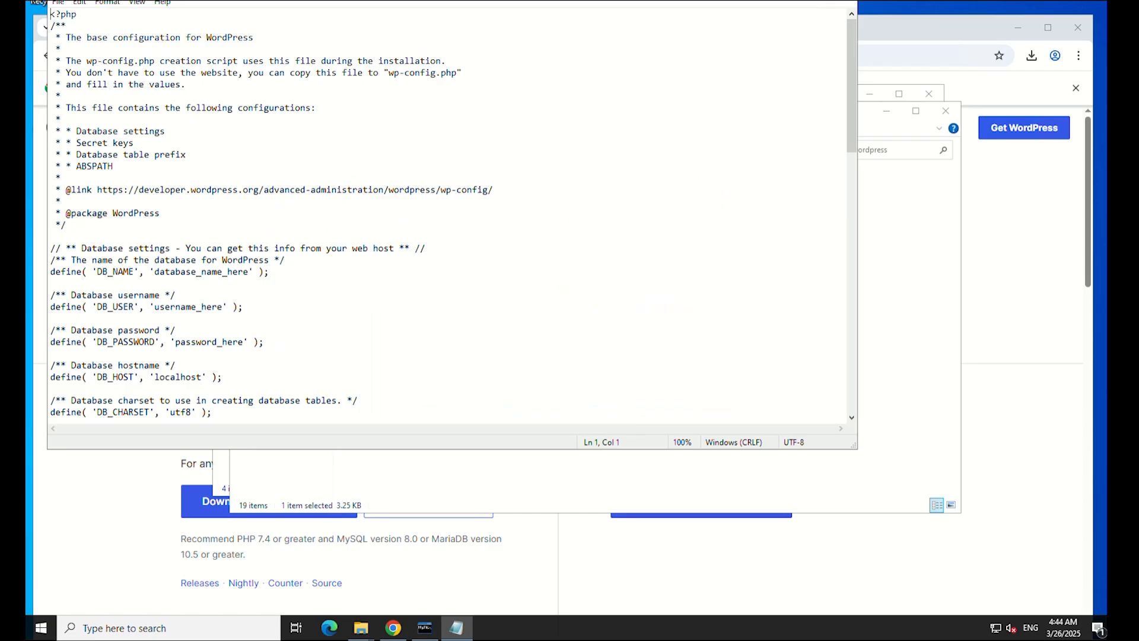
{"action": "left_click", "coordinate": [278, 321]}
{"action": "key", "text": "Delete"}
{"action": "key", "text": "Delete"}
{"action": "key", "text": "Delete"}
{"action": "key", "text": "Delete"}
{"action": "key", "text": "Delete"}
{"action": "key", "text": "Delete"}
{"action": "key", "text": "Delete"}
{"action": "key", "text": "Delete"}
{"action": "key", "text": "Delete"}
{"action": "key", "text": "Delete"}
{"action": "key", "text": "BackSpace"}
{"action": "key", "text": "BackSpace"}
{"action": "key", "text": "BackSpace"}
{"action": "key", "text": "BackSpace"}
{"action": "key", "text": "BackSpace"}
{"action": "key", "text": "BackSpace"}
{"action": "key", "text": "BackSpace"}
{"action": "key", "text": "BackSpace"}
{"action": "type", "text": "wordpress"}
Set the database user to wpuser, adjust the password value, save, and close the windows.
{"action": "left_click", "coordinate": [185, 307]}
{"action": "double_click", "coordinate": [222, 310]}
{"action": "type", "text": "wpuser"}
{"action": "key", "text": "BackSpace"}
{"action": "key", "text": "BackSpace"}
{"action": "key", "text": "BackSpace"}
{"action": "key", "text": "BackSpace"}
{"action": "key", "text": "BackSpace"}
{"action": "left_click", "coordinate": [58, 2]}
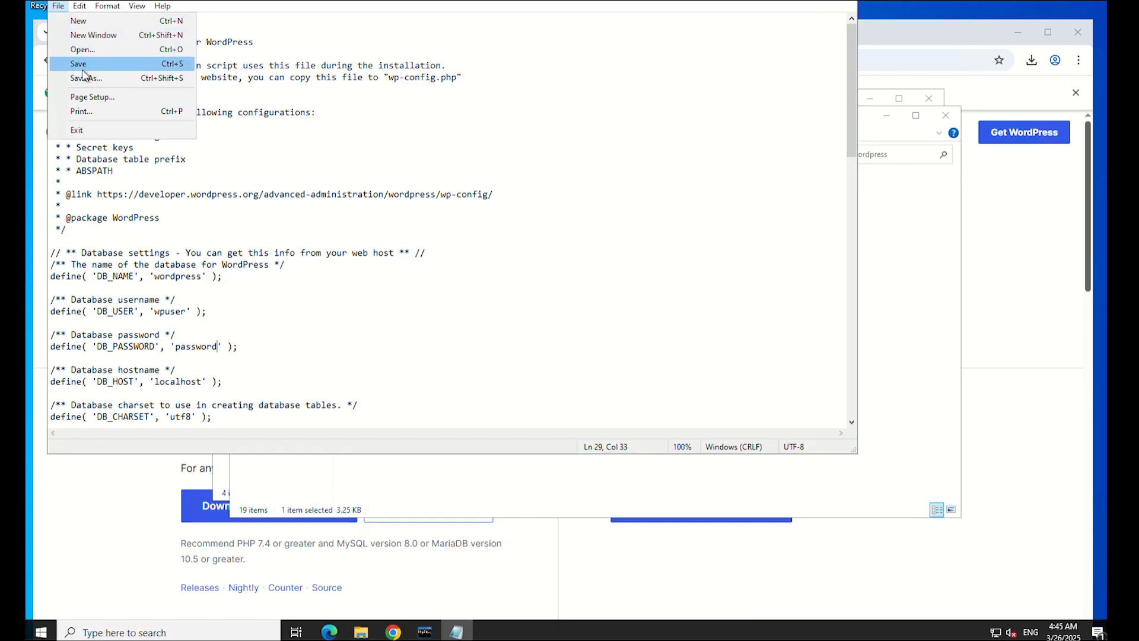
{"action": "left_click", "coordinate": [83, 67]}
{"action": "key", "text": "alt+F4"}
{"action": "left_click", "coordinate": [946, 115]}
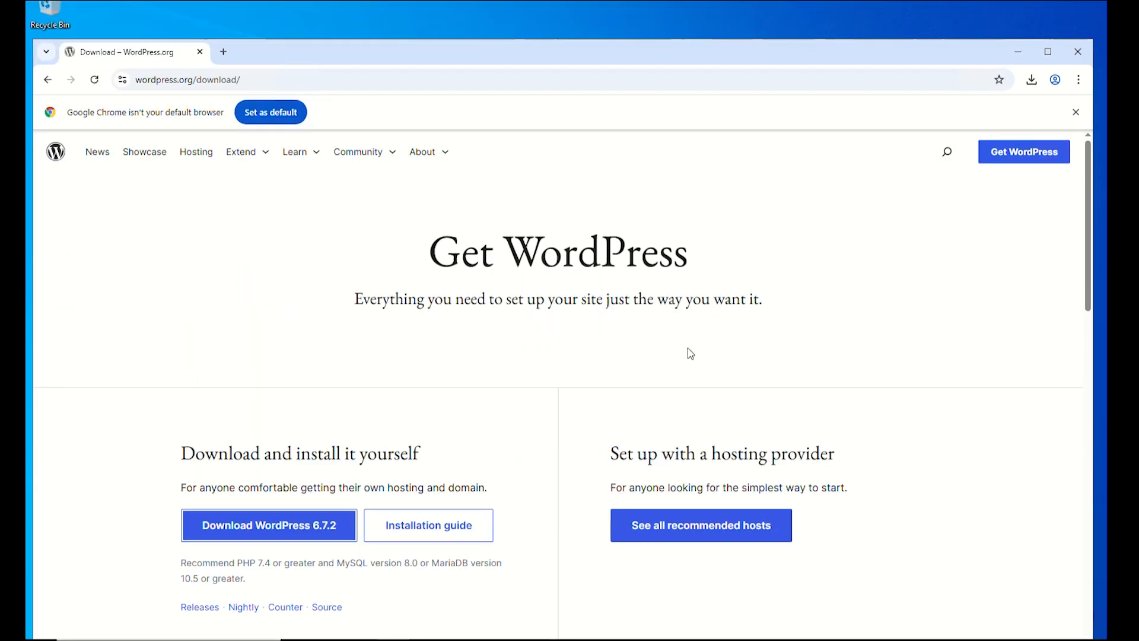
{"action": "key", "text": "alt+F4"}
Launch IIS Manager and expand the server's Sites list.
{"action": "left_click", "coordinate": [42, 627]}
{"action": "type", "text": "Iis"}
{"action": "left_click", "coordinate": [102, 269]}
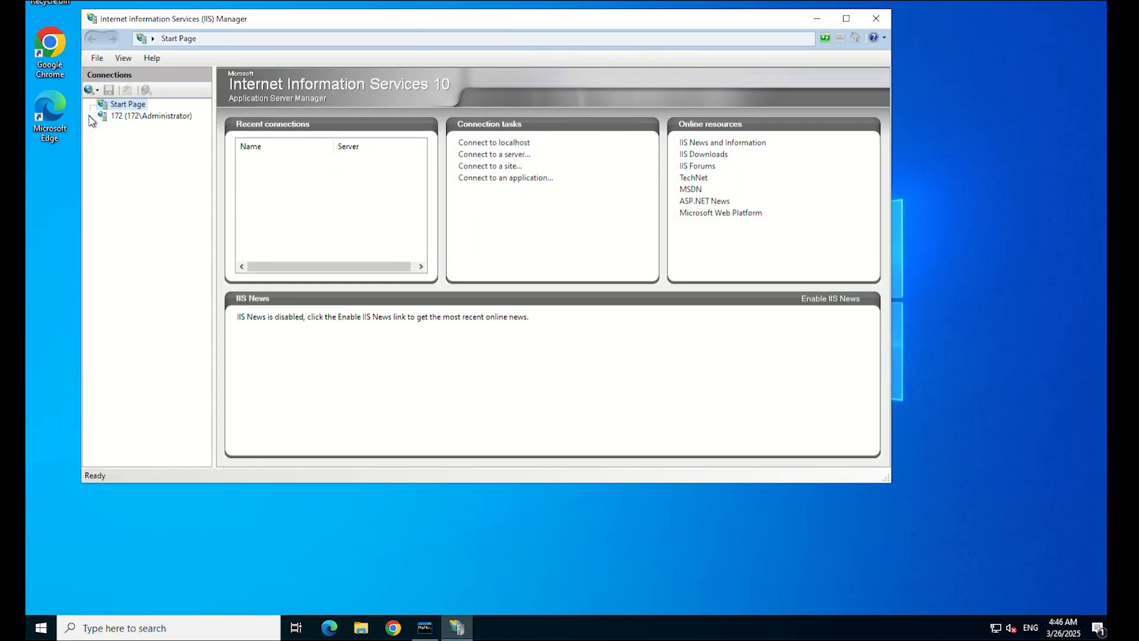
{"action": "left_click", "coordinate": [89, 116]}
{"action": "double_click", "coordinate": [120, 140]}
Add website greencloudtest.com with physical path C:\inetpub\wwwroot\wordpress and the server's IP.
{"action": "right_click", "coordinate": [118, 140]}
{"action": "left_click", "coordinate": [152, 150]}
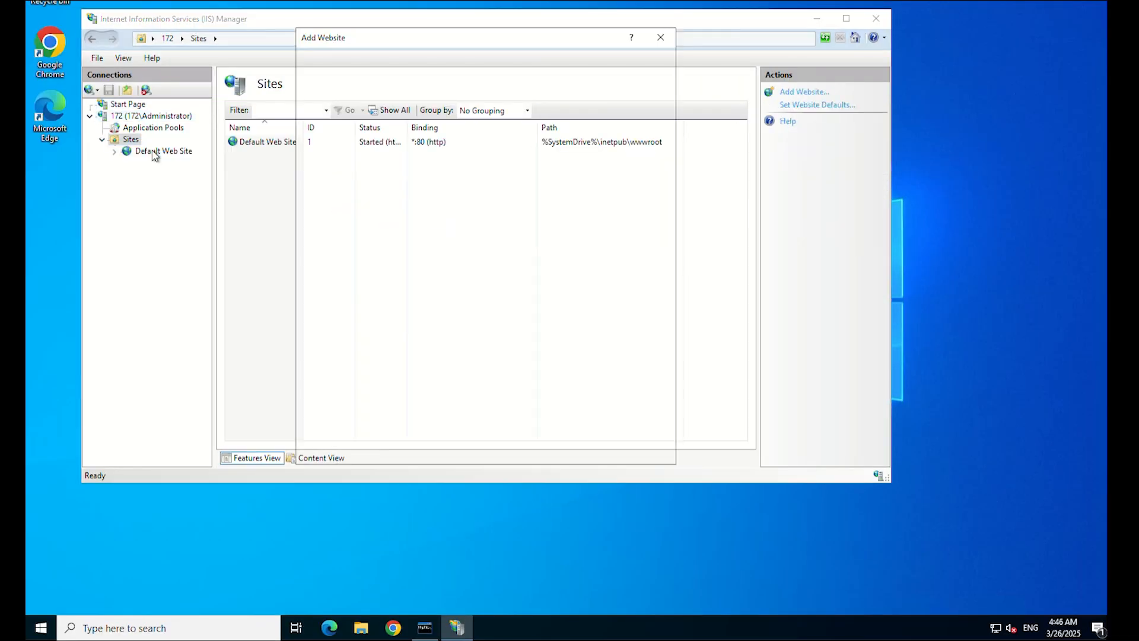
{"action": "type", "text": "greencloudtest.com"}
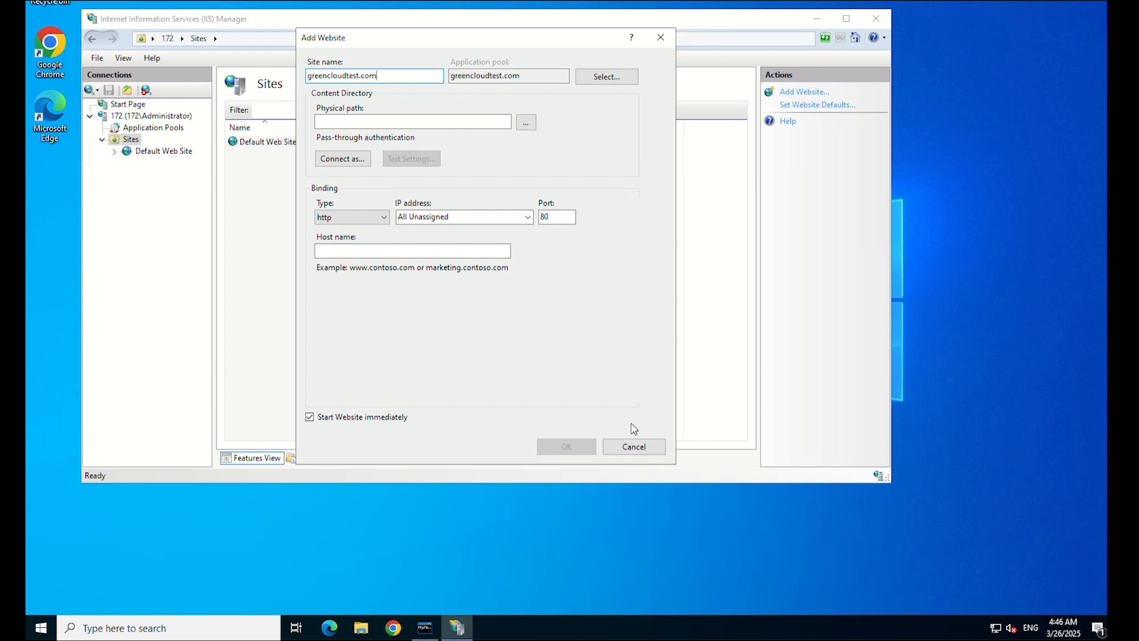
{"action": "left_click", "coordinate": [526, 122]}
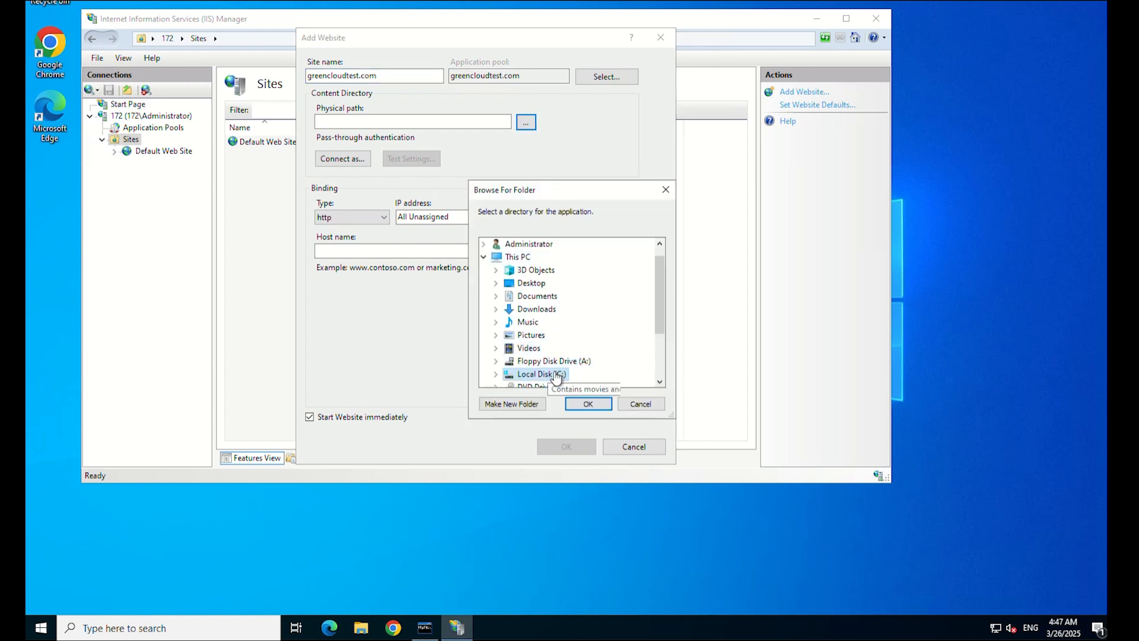
{"action": "left_click", "coordinate": [569, 386]}
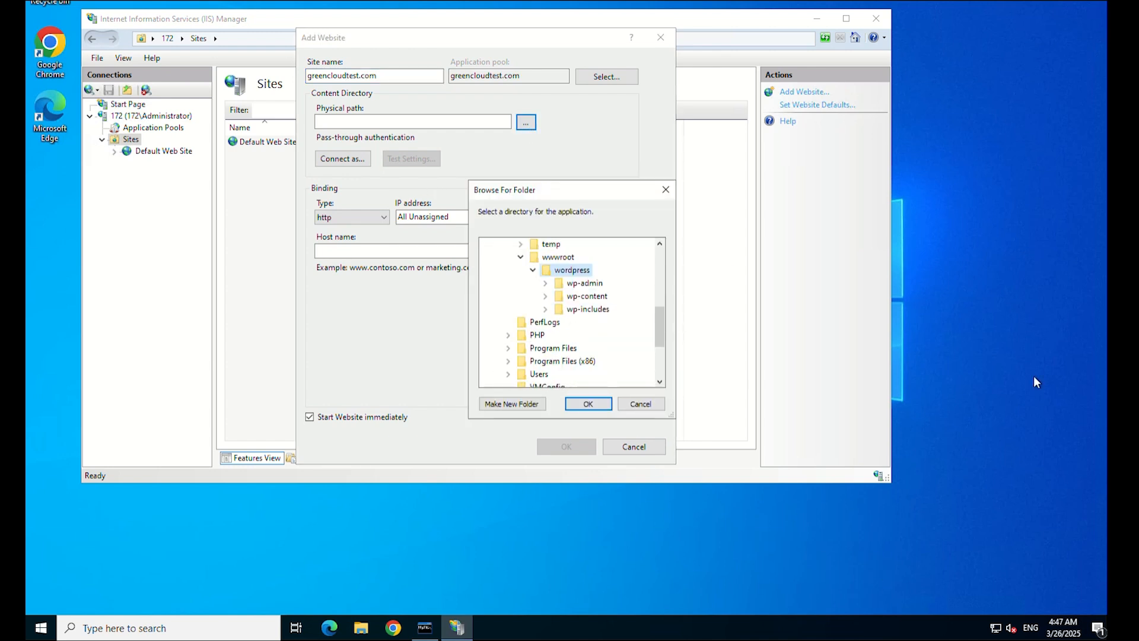
{"action": "left_click", "coordinate": [593, 405]}
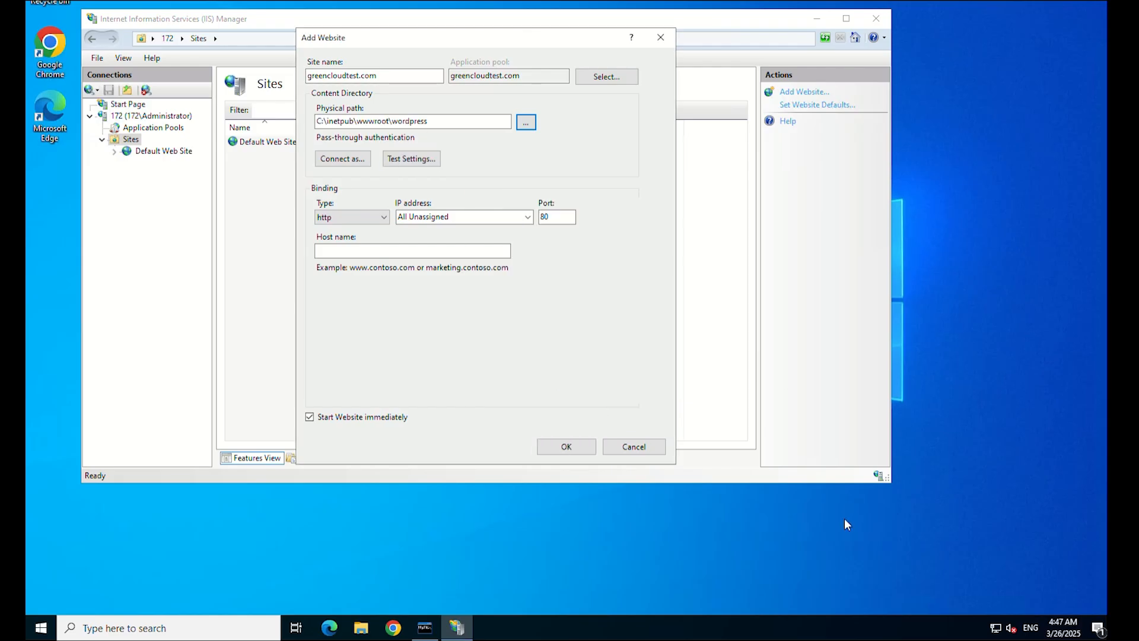
{"action": "left_click", "coordinate": [509, 217]}
{"action": "left_click", "coordinate": [508, 242]}
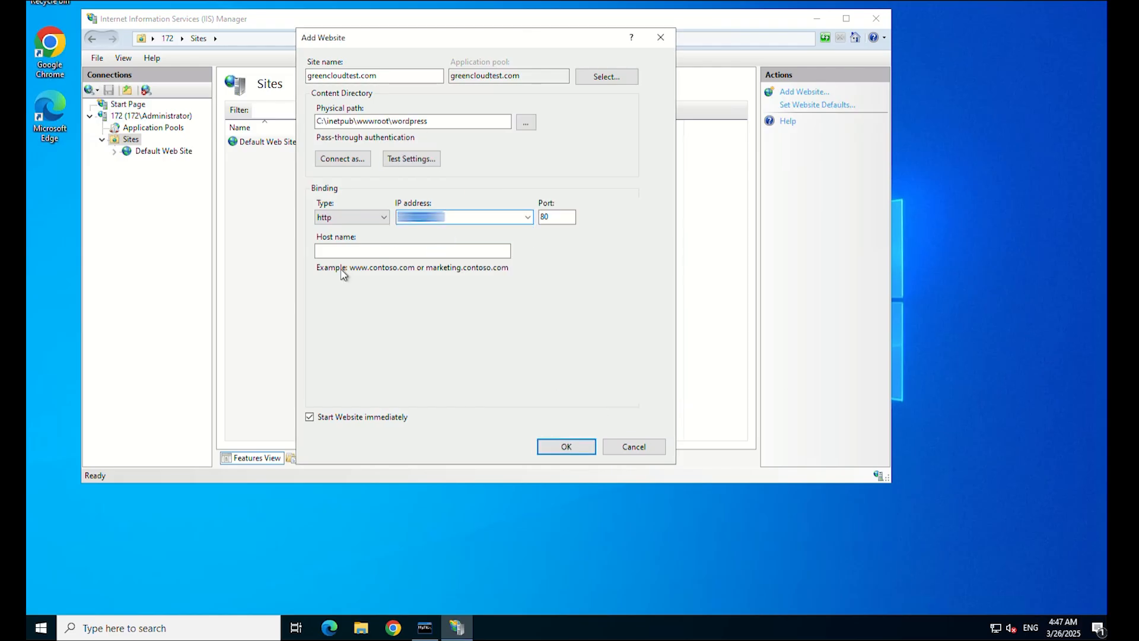
{"action": "left_click", "coordinate": [571, 449]}
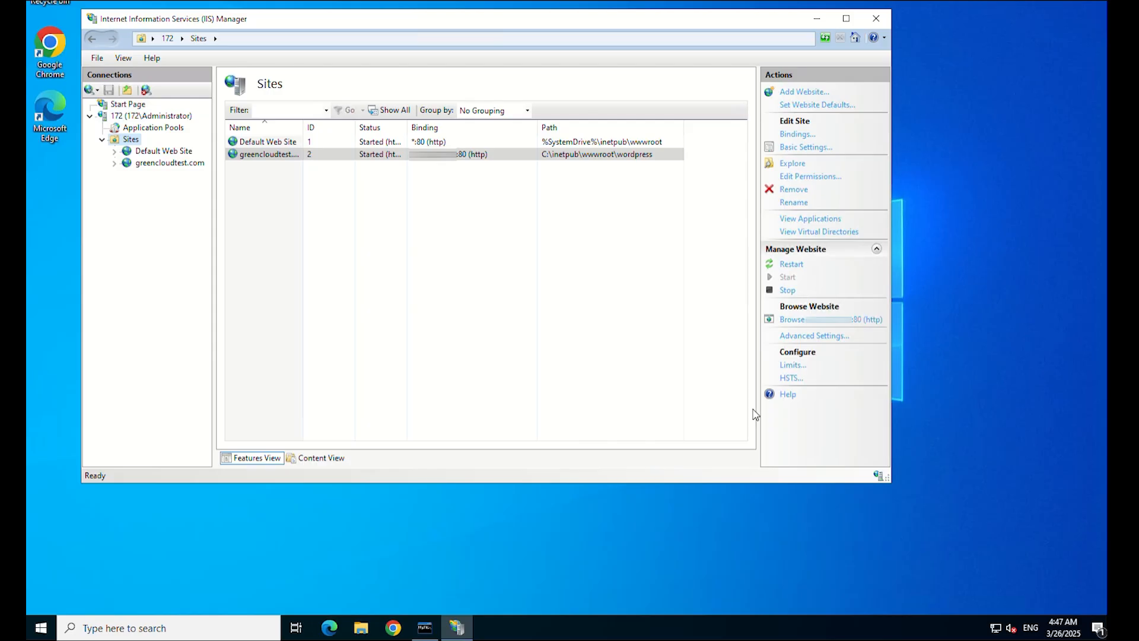
Add a port 80 binding with host name greencloudtest.com to the new site.
{"action": "left_click", "coordinate": [798, 135]}
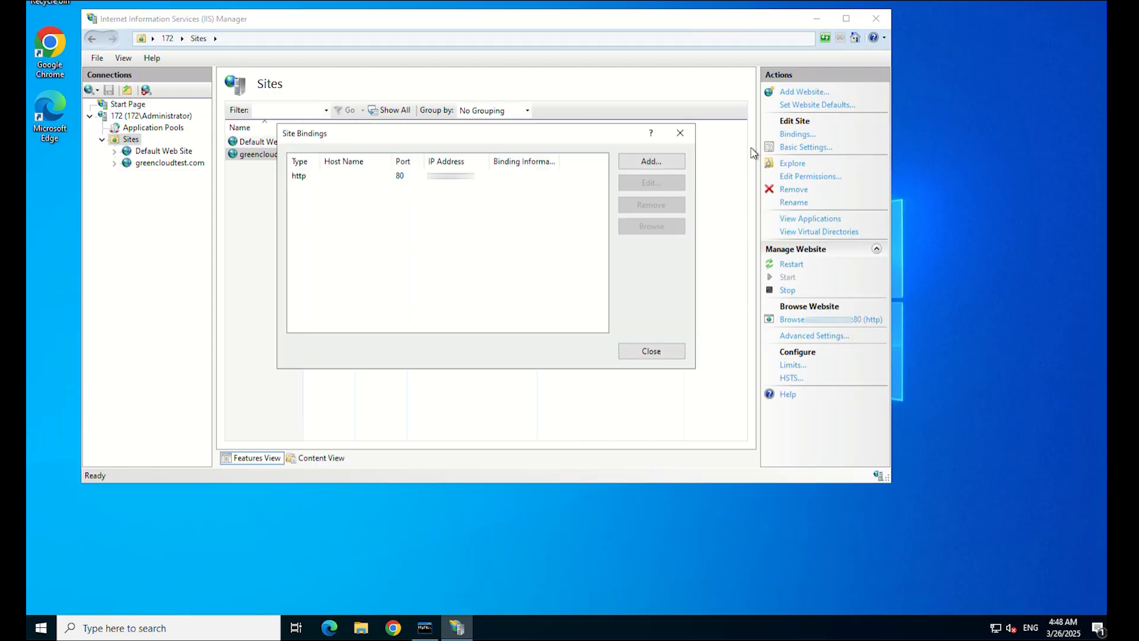
{"action": "left_click", "coordinate": [651, 162]}
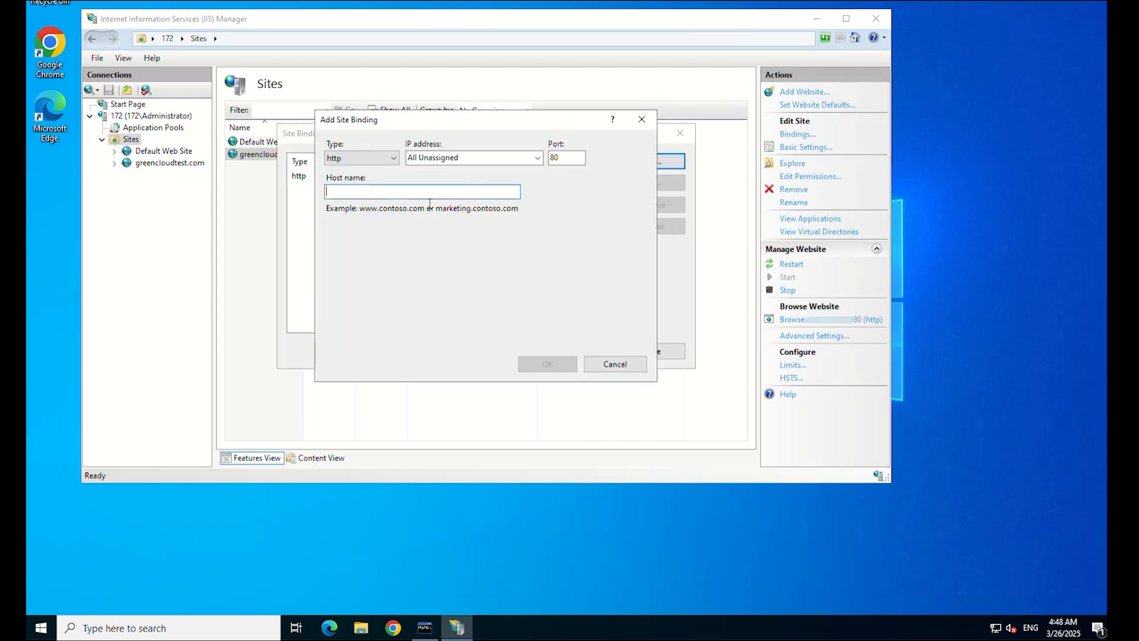
{"action": "type", "text": "greencloudtest.com"}
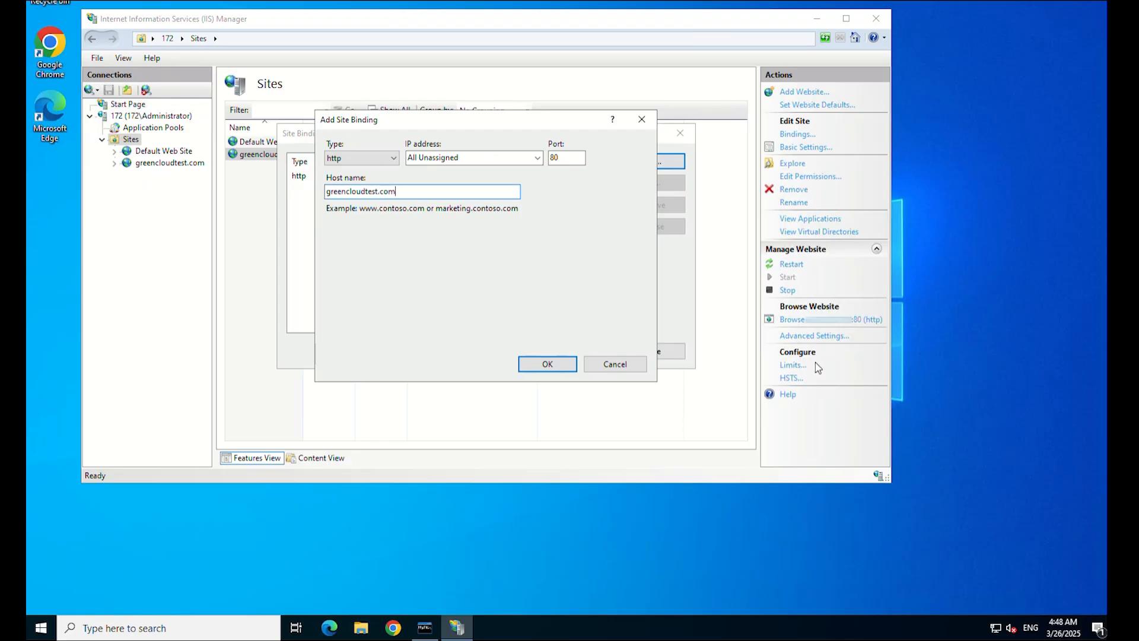
{"action": "left_click", "coordinate": [561, 369]}
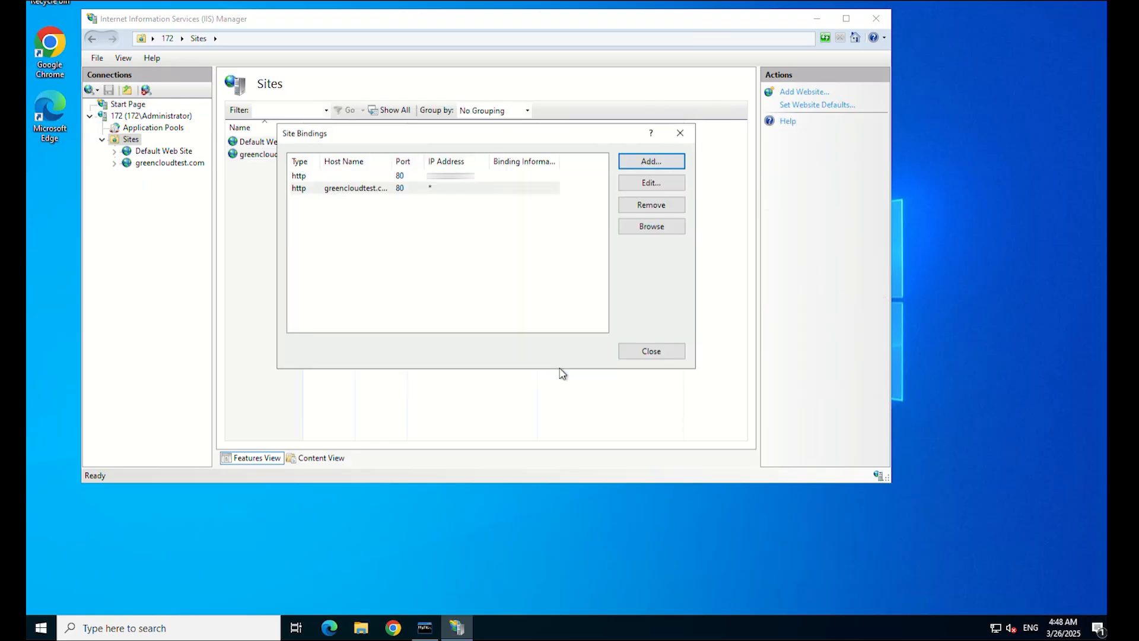
Load localhost/wordpress/wp-admin/install.php in Chrome.
{"action": "left_click", "coordinate": [657, 353]}
{"action": "left_click", "coordinate": [393, 628]}
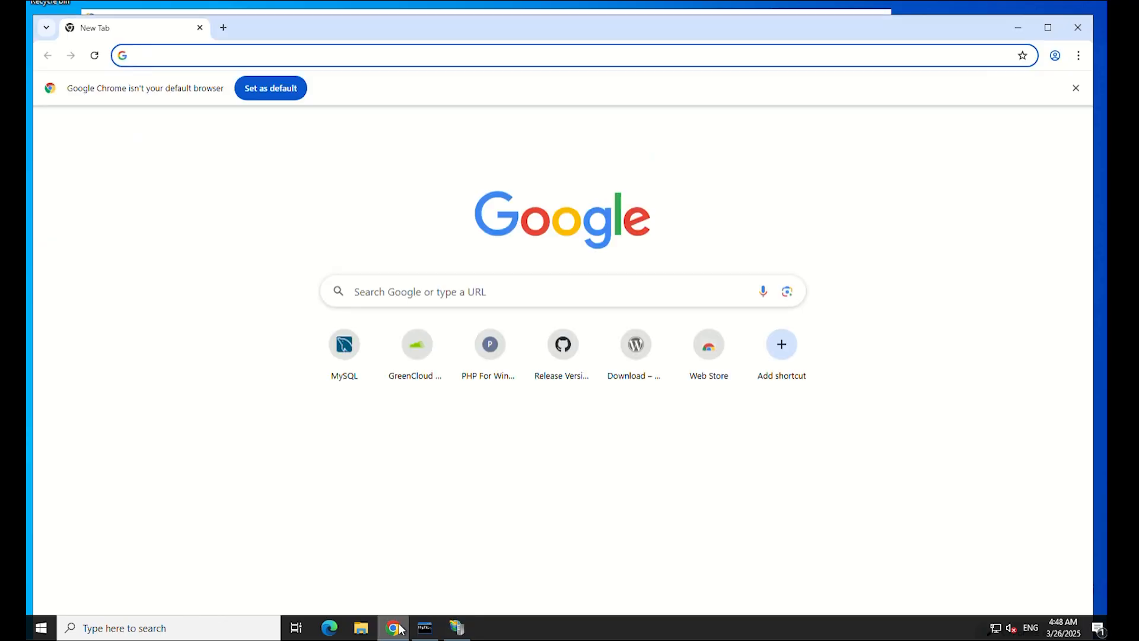
{"action": "left_click", "coordinate": [202, 64]}
{"action": "type", "text": "http://localhost/wordpress/wp-admin/install.php"}
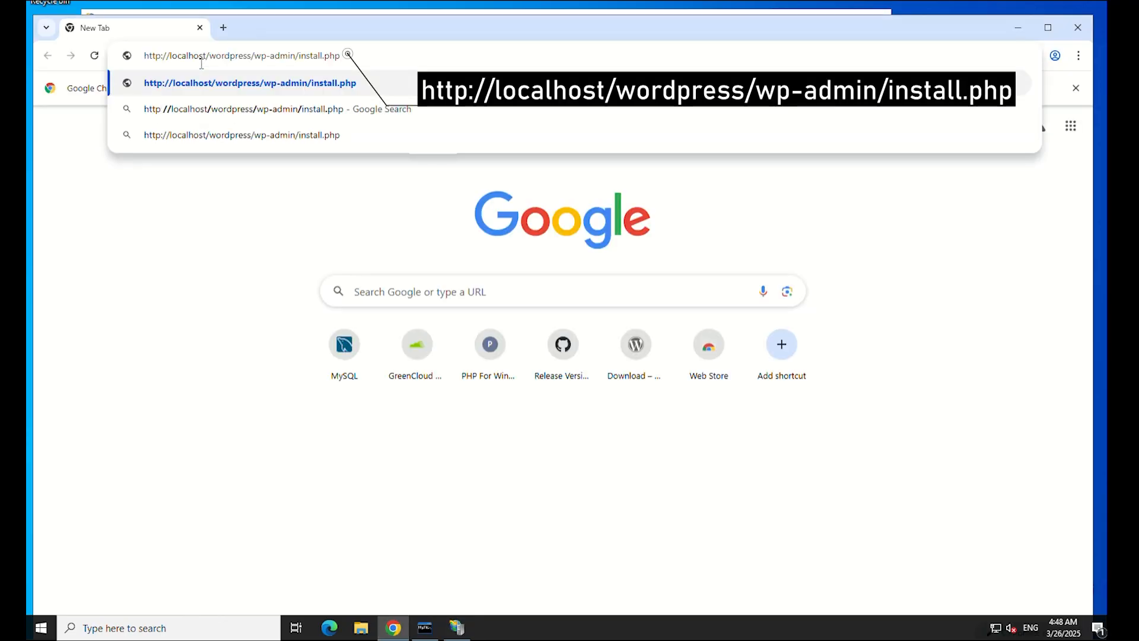
{"action": "key", "text": "Return"}
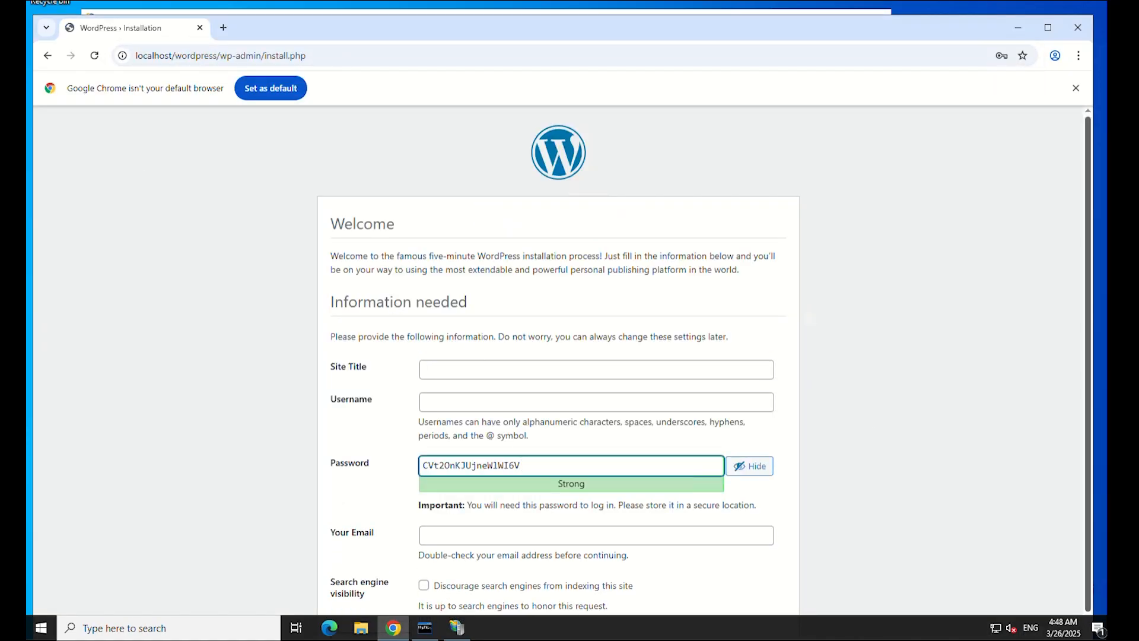
Fill in site title wordpress, the admin username, a password and the admin e-mail.
{"action": "left_click", "coordinate": [478, 373]}
{"action": "type", "text": "wordpress"}
{"action": "left_click", "coordinate": [474, 408]}
{"action": "type", "text": "wpuser"}
{"action": "key", "text": "Tab"}
{"action": "type", "text": "•••••••••••••"}
{"action": "key", "text": "Tab"}
{"action": "type", "text": "@gmail.com"}
Install WordPress and continue to the login page.
{"action": "scroll", "coordinate": [384, 534], "scroll_direction": "down", "scroll_amount": 1}
{"action": "left_click", "coordinate": [366, 601]}
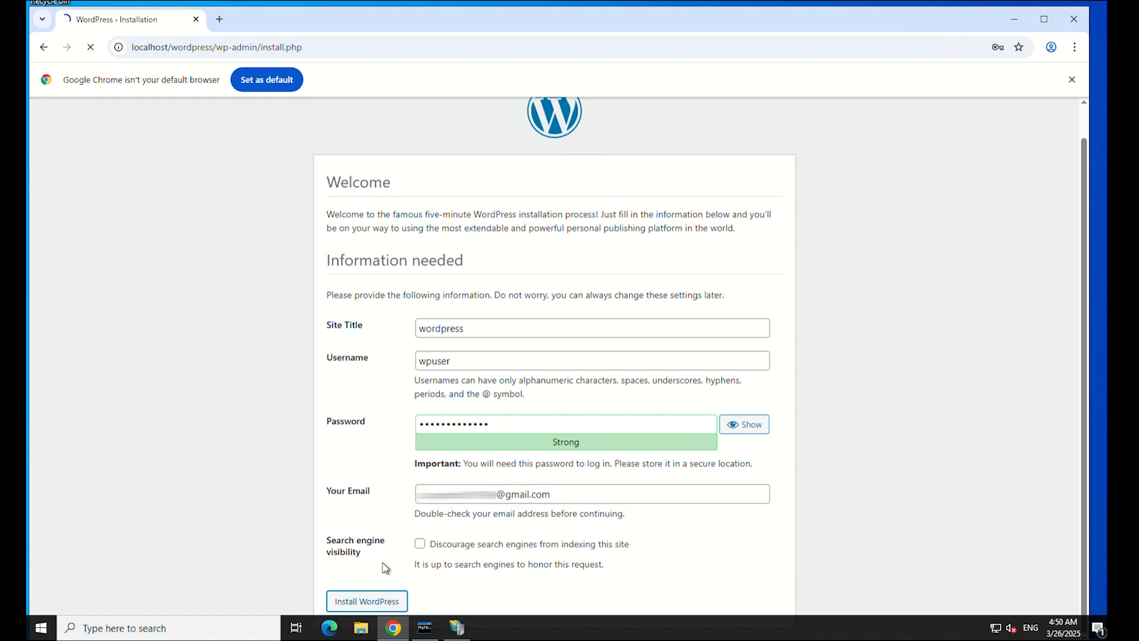
{"action": "left_click", "coordinate": [344, 353]}
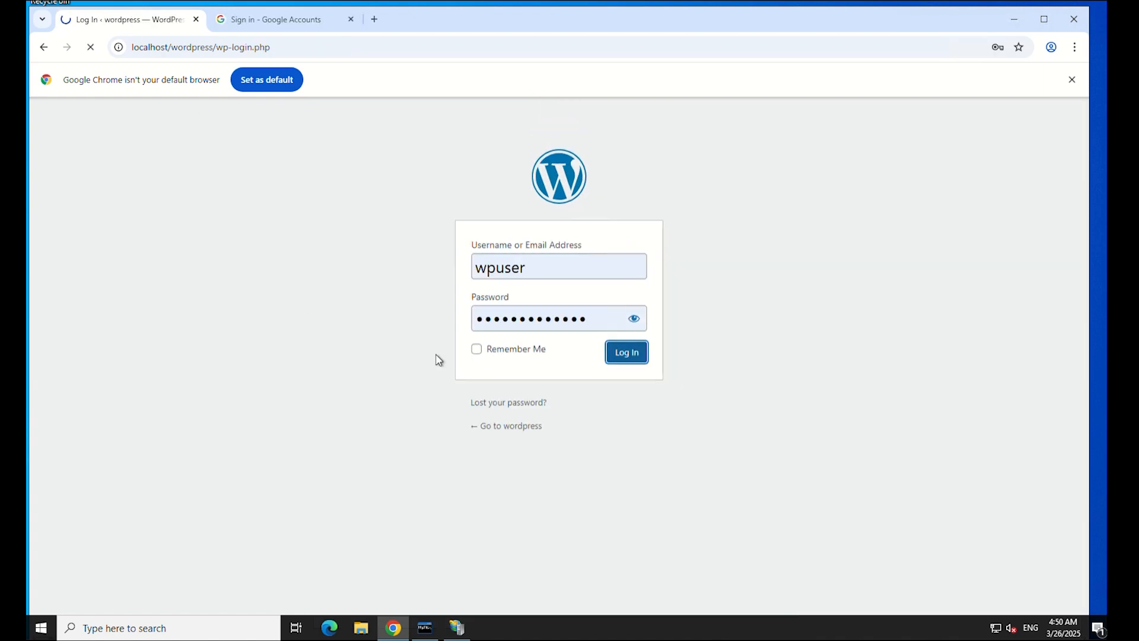